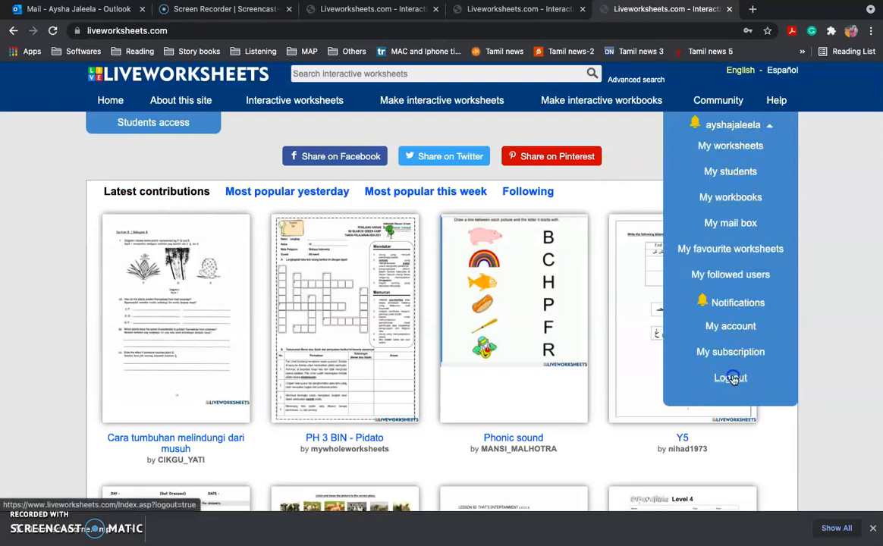
# Log out of the teacher account and bring up the teachers' login form.
pyautogui.click(730, 377)
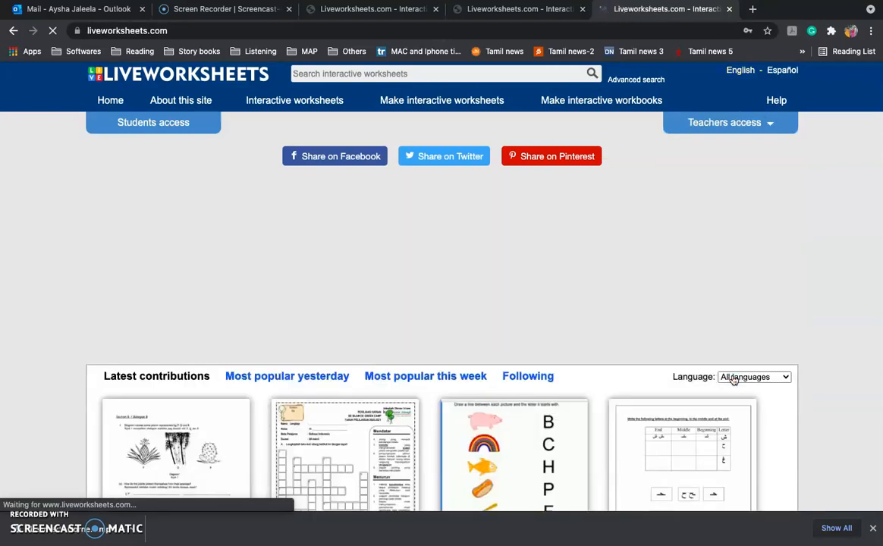
pyautogui.click(771, 124)
pyautogui.click(771, 125)
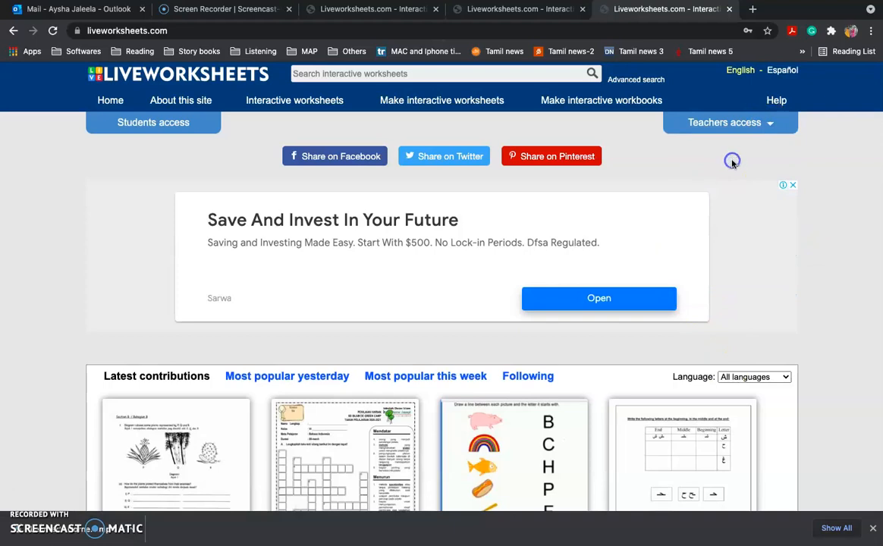
pyautogui.click(771, 123)
pyautogui.click(747, 160)
pyautogui.click(747, 160)
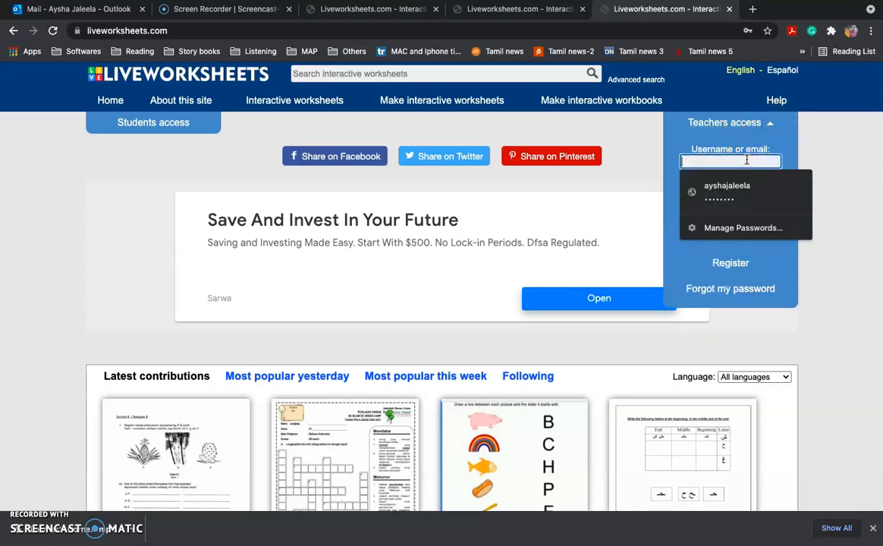
pyautogui.click(771, 256)
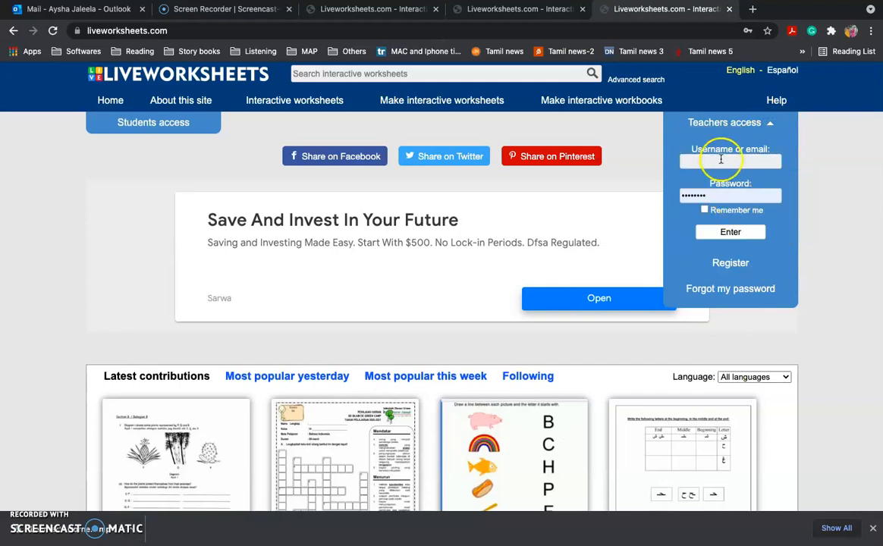
# Open the teacher registration form and review its required fields, including the country list.
pyautogui.click(730, 265)
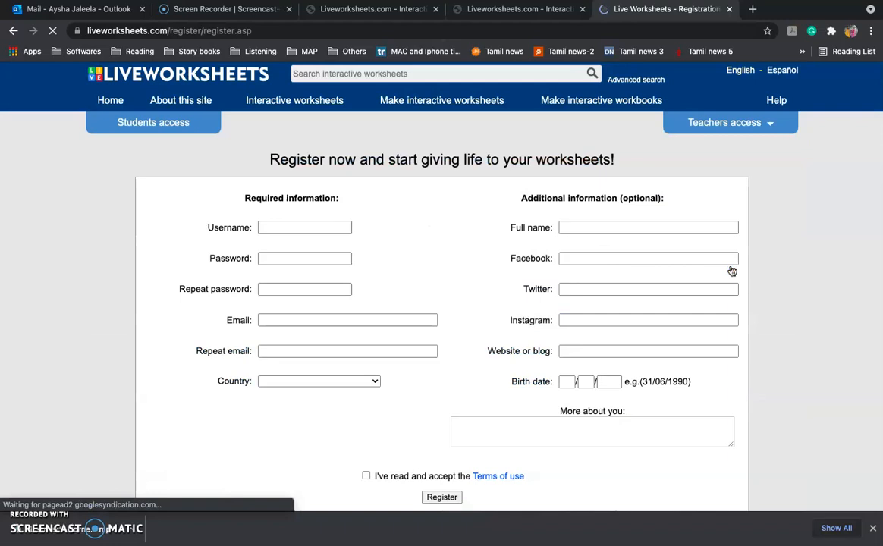
pyautogui.click(314, 230)
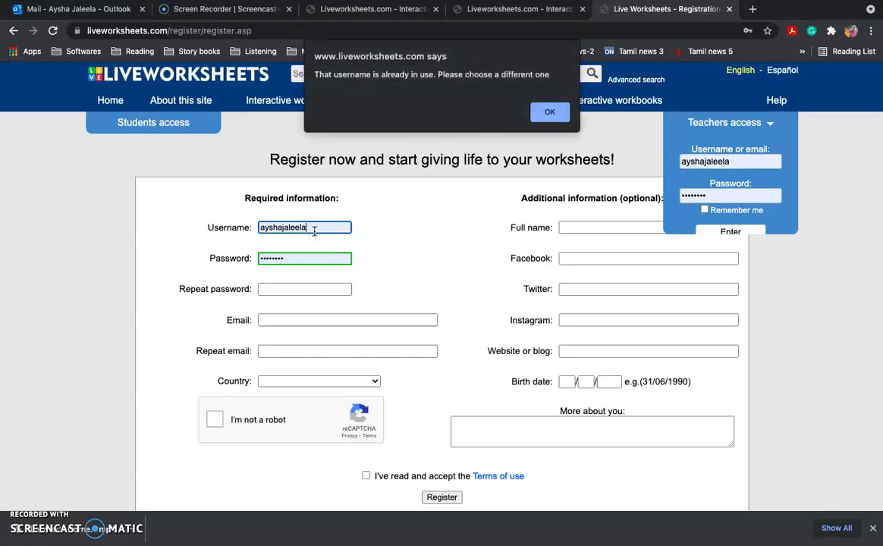
pyautogui.click(550, 113)
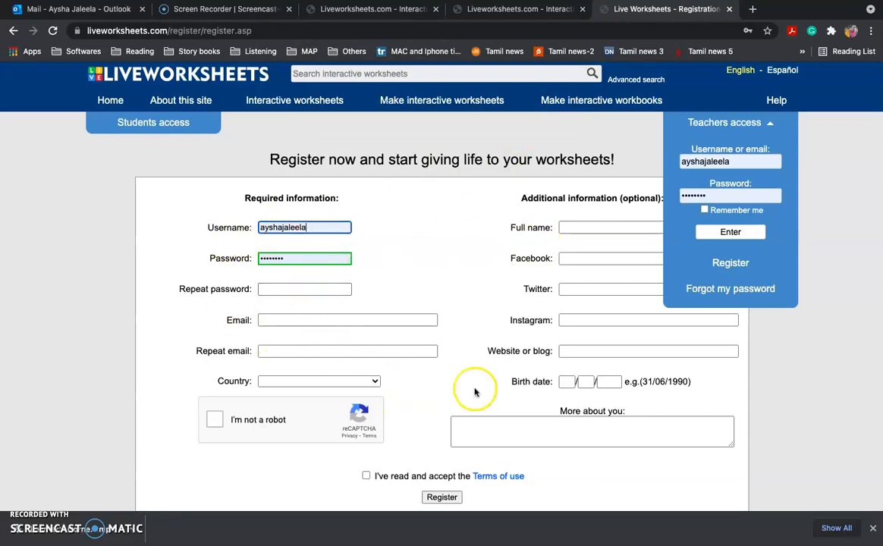
pyautogui.click(465, 281)
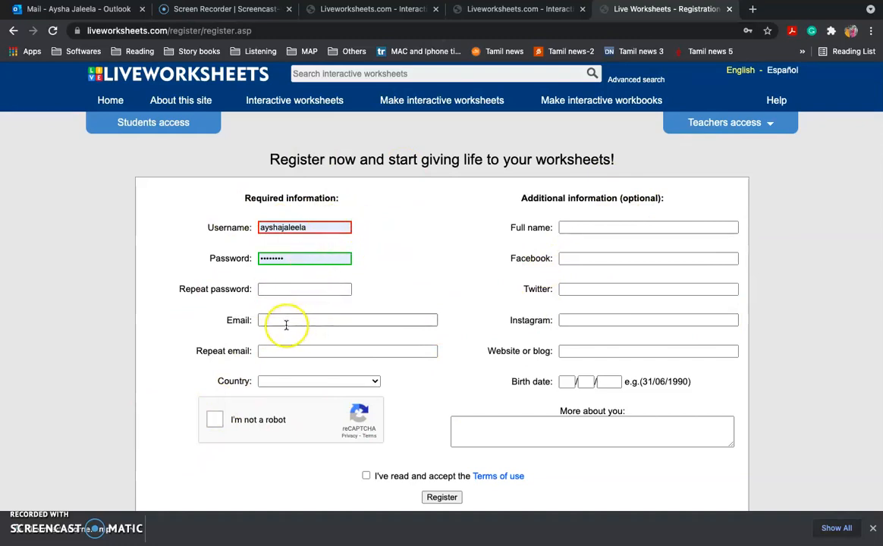
pyautogui.click(349, 383)
pyautogui.click(453, 272)
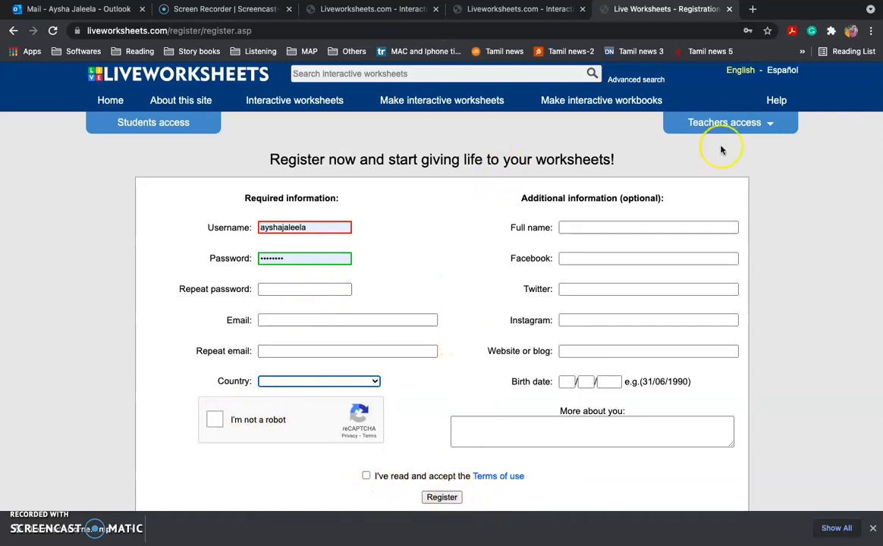
# Log in to the teacher account with the saved username and password.
pyautogui.click(768, 124)
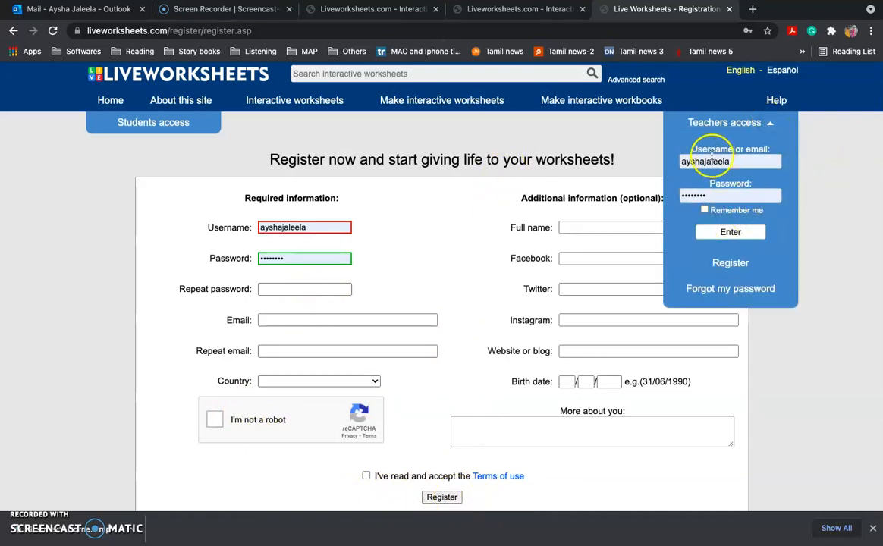
pyautogui.click(730, 233)
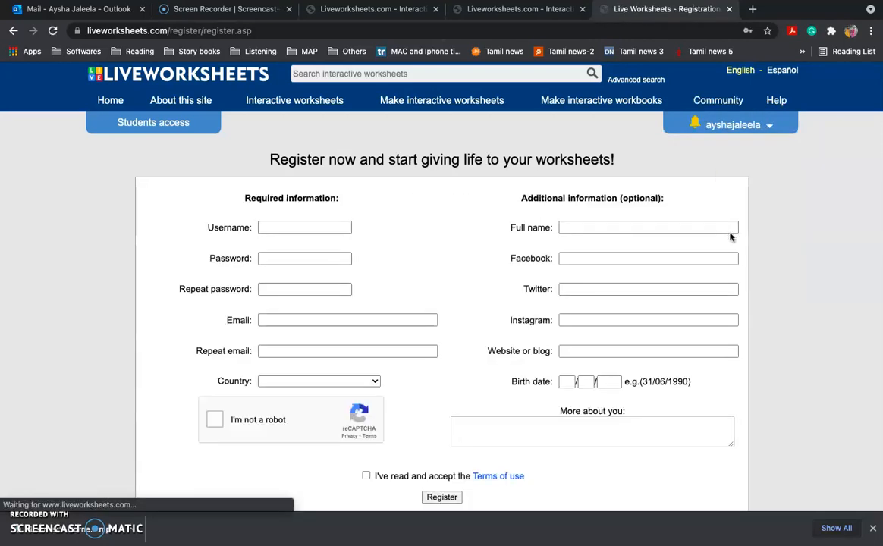
pyautogui.click(638, 169)
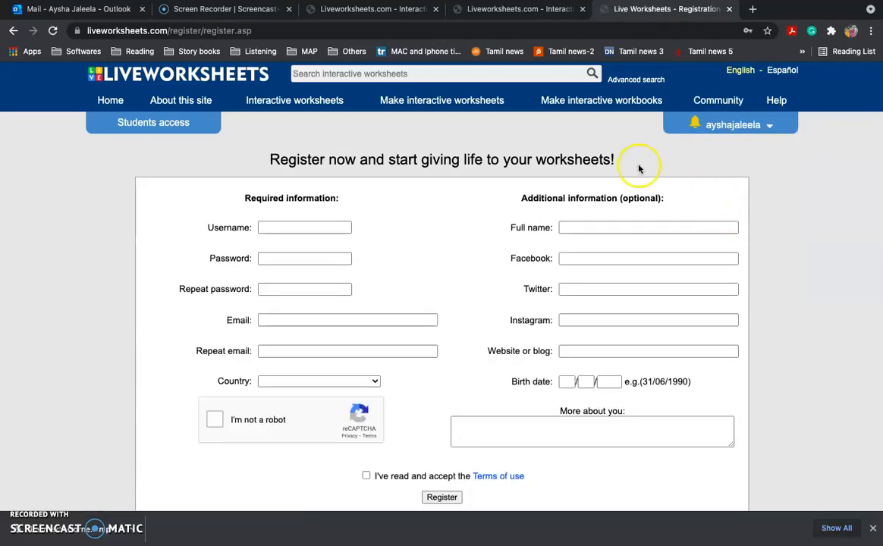
# Close the two extra Liveworksheets pages, keeping only the home page that is signed in to the teacher account.
pyautogui.click(530, 9)
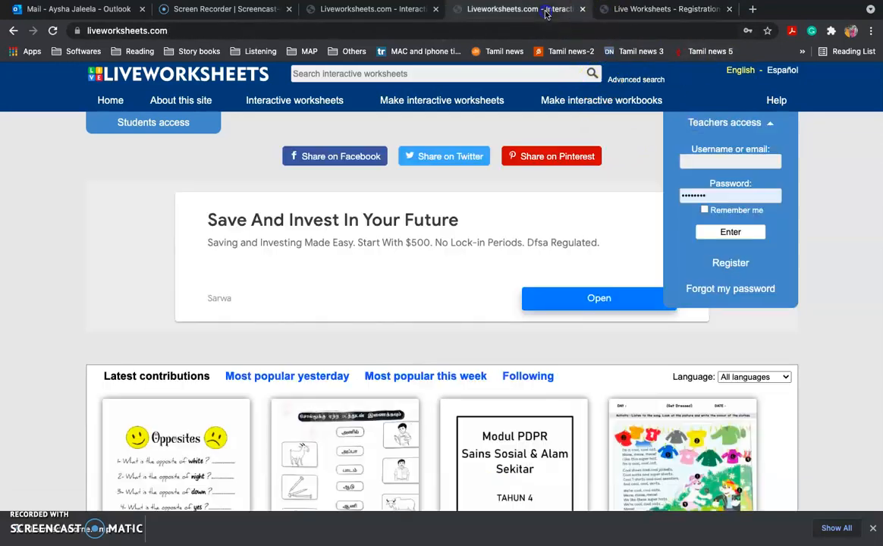
pyautogui.click(729, 9)
pyautogui.click(730, 232)
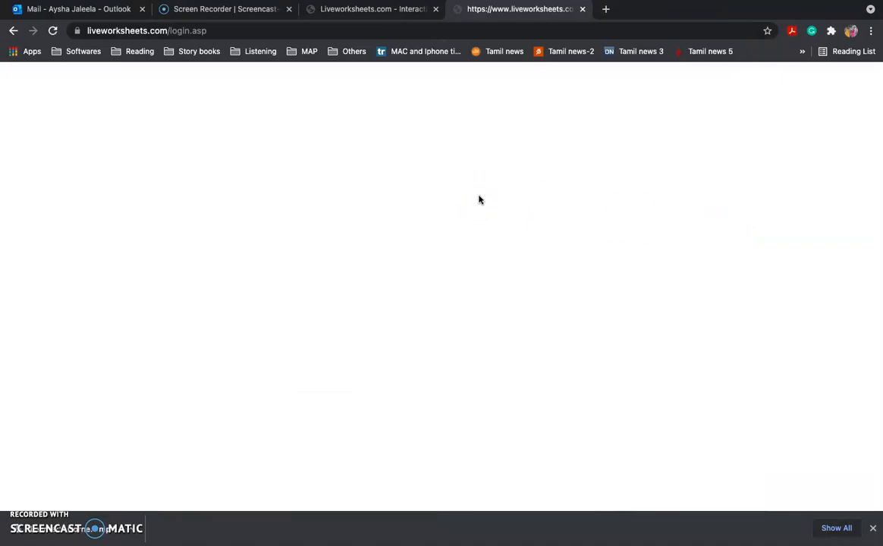
pyautogui.click(365, 10)
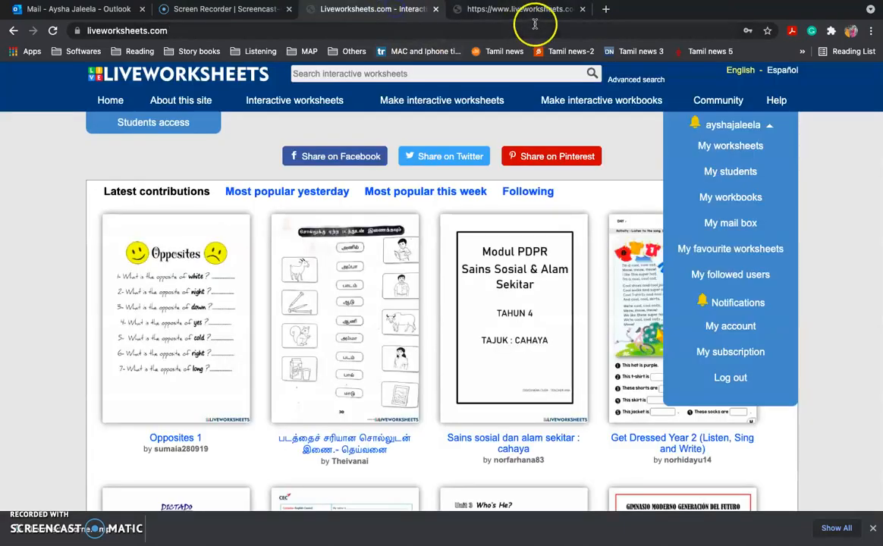
pyautogui.click(570, 118)
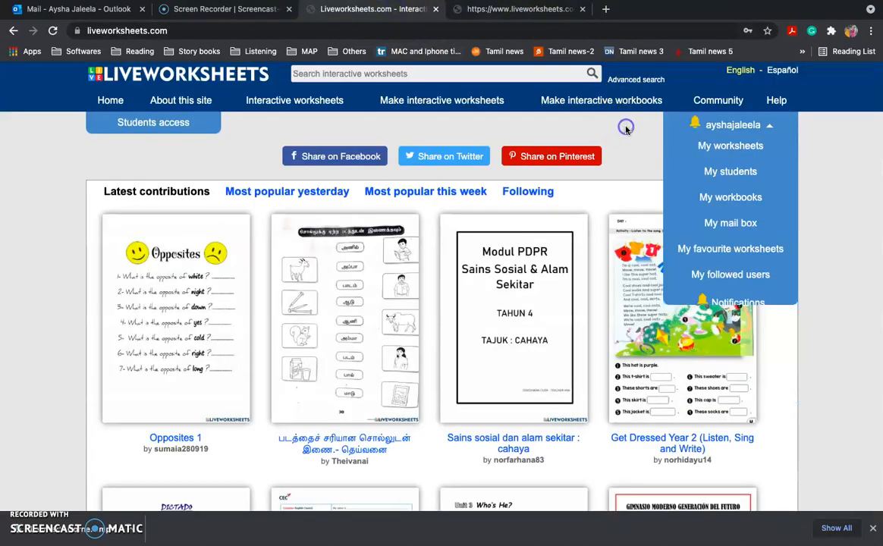
pyautogui.click(582, 10)
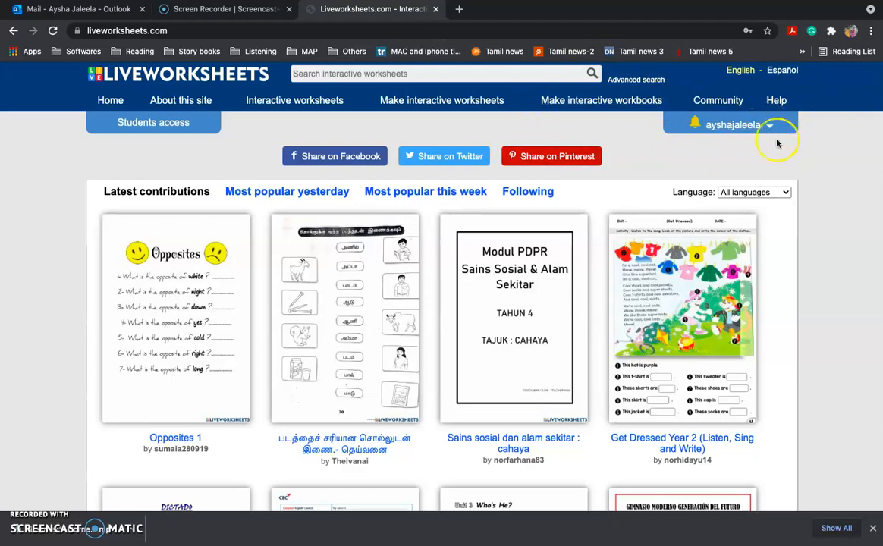
# Get started with making an interactive worksheet by opening the worksheet upload page.
pyautogui.click(446, 104)
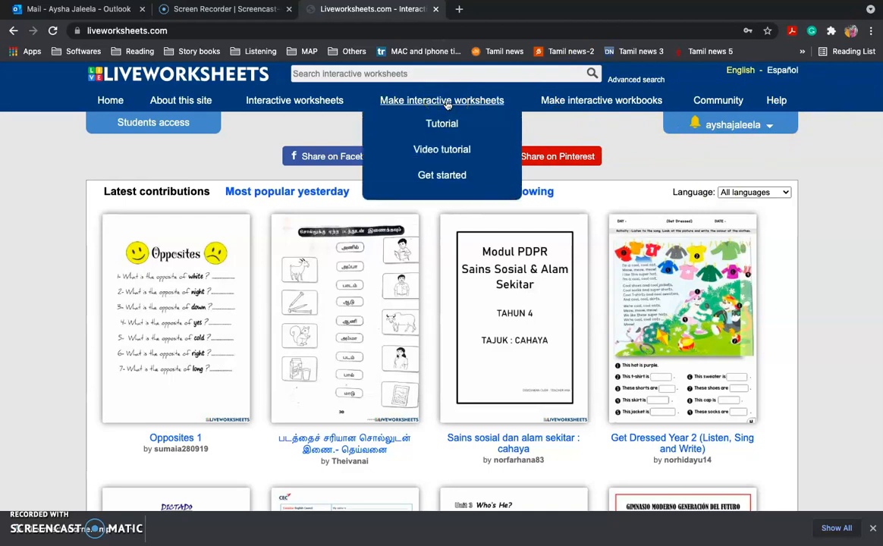
pyautogui.click(437, 176)
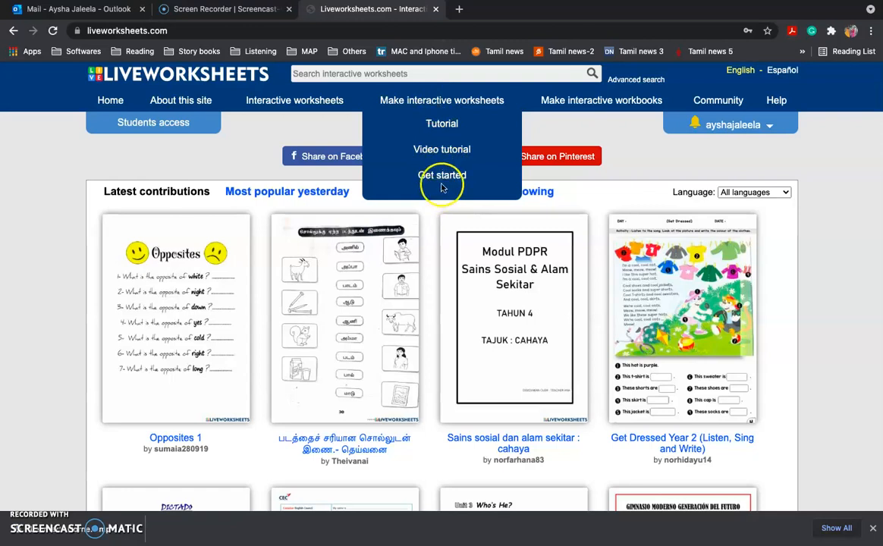
pyautogui.click(438, 178)
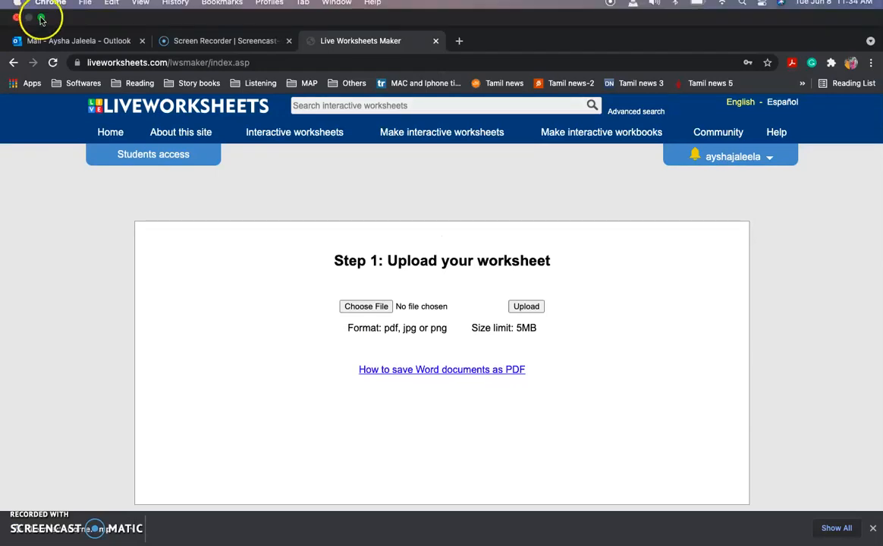
# Take the browser out of full screen and minimize it and the presentation window to reach the desktop.
pyautogui.click(38, 21)
pyautogui.click(124, 24)
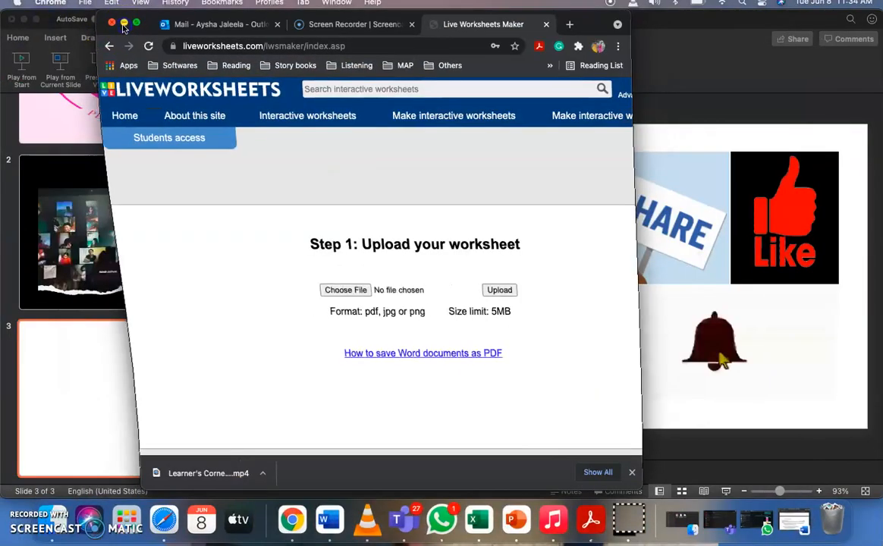
pyautogui.click(24, 21)
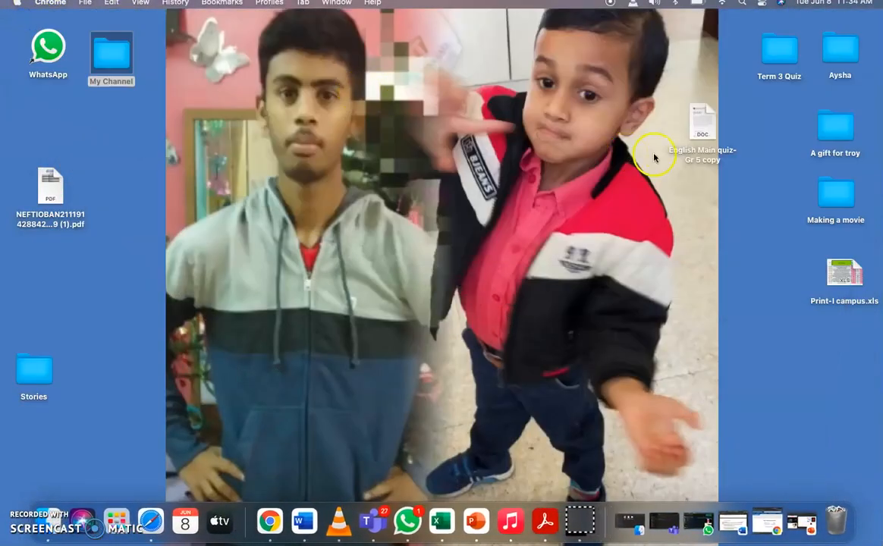
# Open the "English Main quiz-Gr 5 copy" document from the desktop in Word, full screen, and go to its first page.
pyautogui.doubleClick(702, 129)
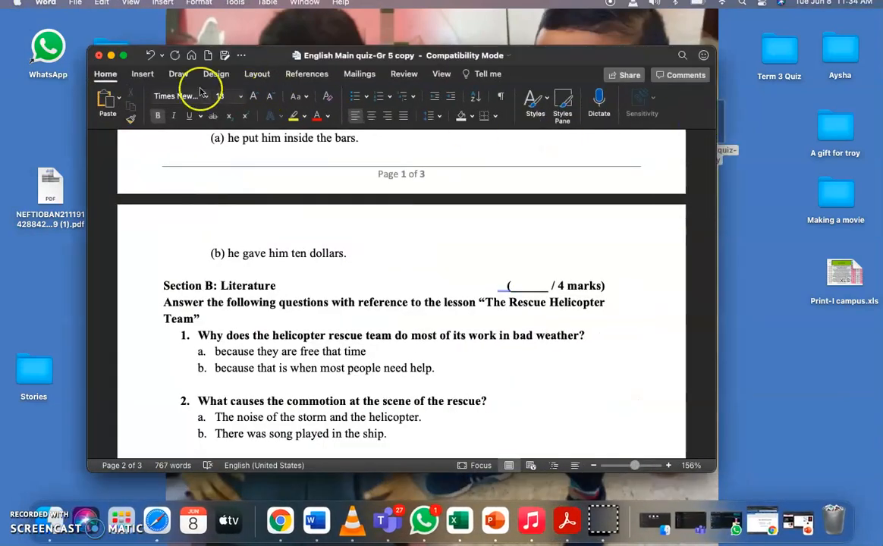
pyautogui.click(124, 56)
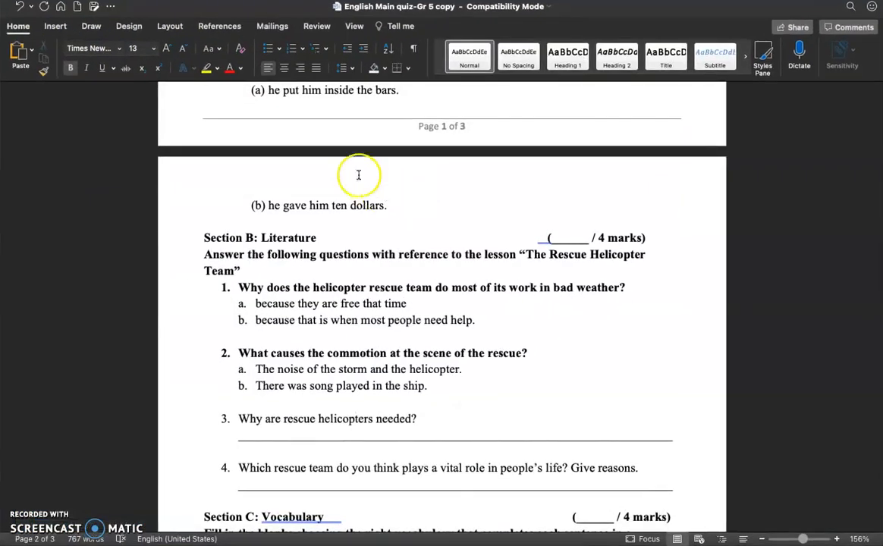
pyautogui.scroll(10, 501, 235)
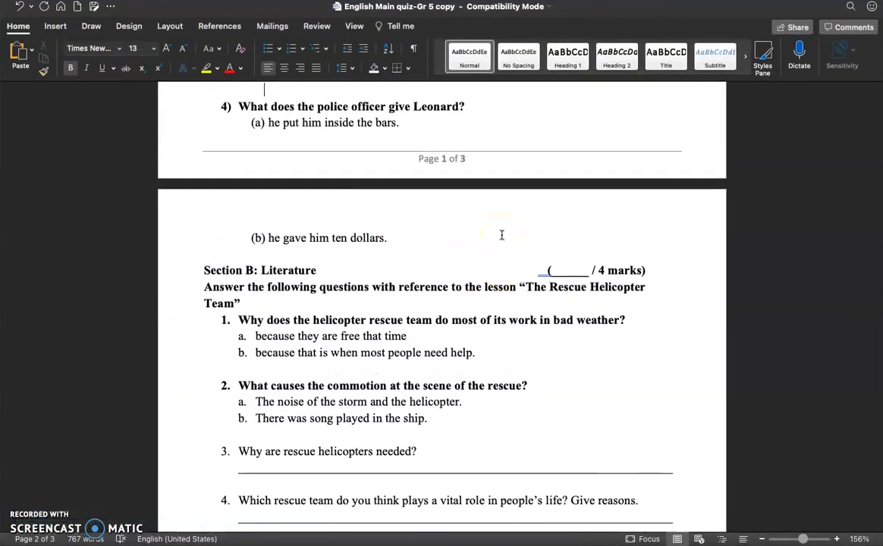
pyautogui.scroll(11, 501, 235)
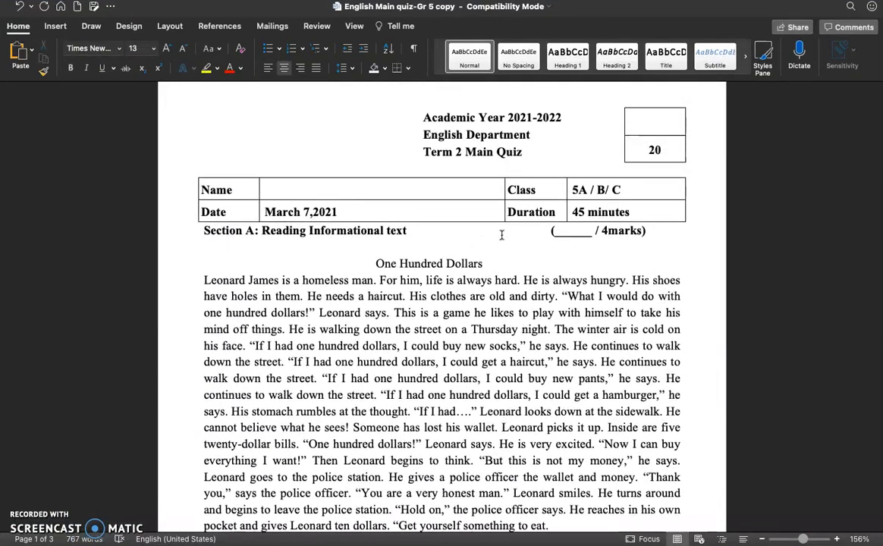
# Export the quiz document to the Desktop as a PDF best for printing, accepting the print prompts, and close it without saving changes.
pyautogui.click(350, 130)
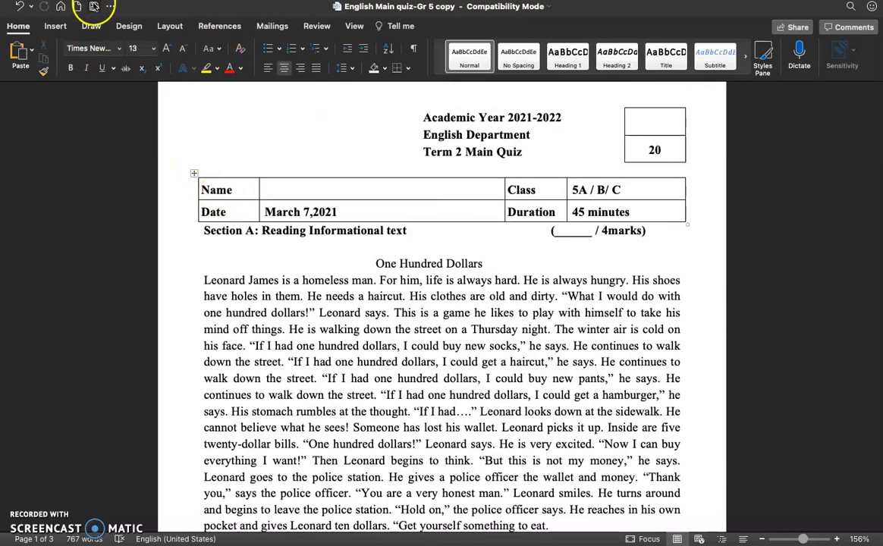
pyautogui.click(94, 6)
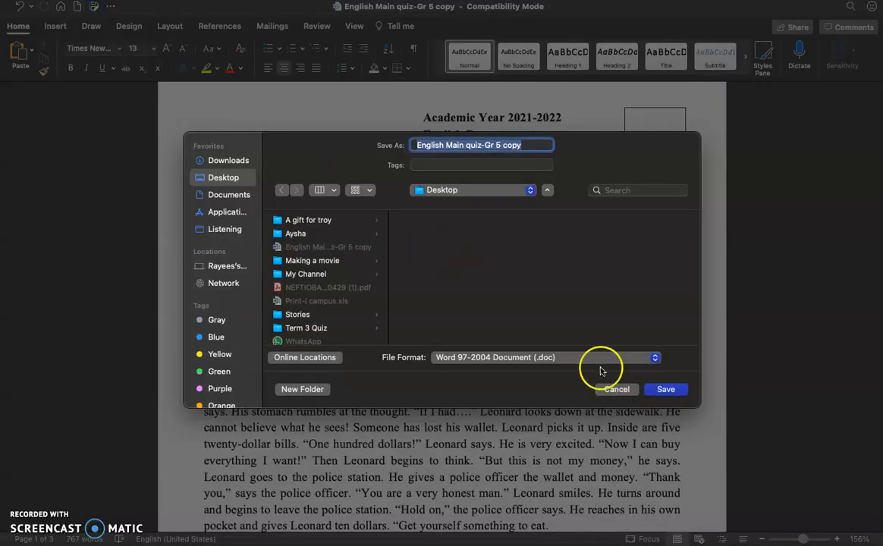
pyautogui.click(546, 357)
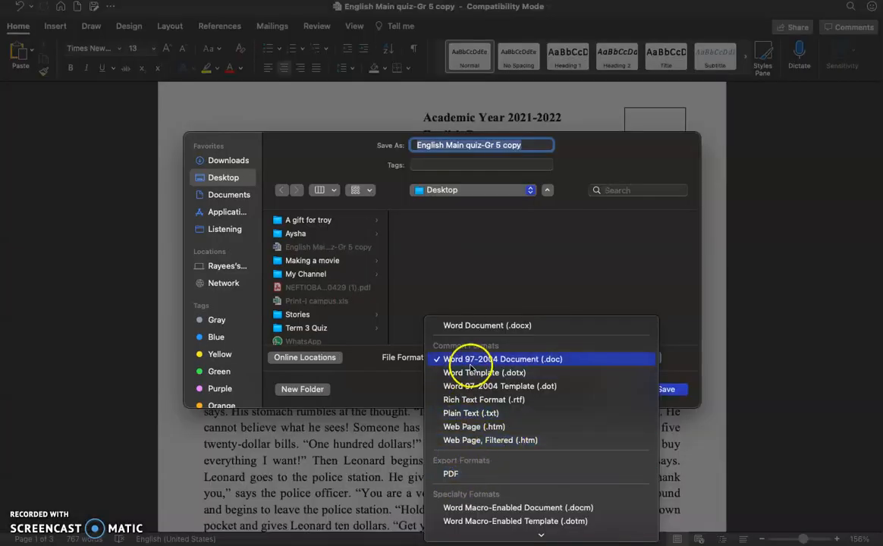
pyautogui.click(459, 475)
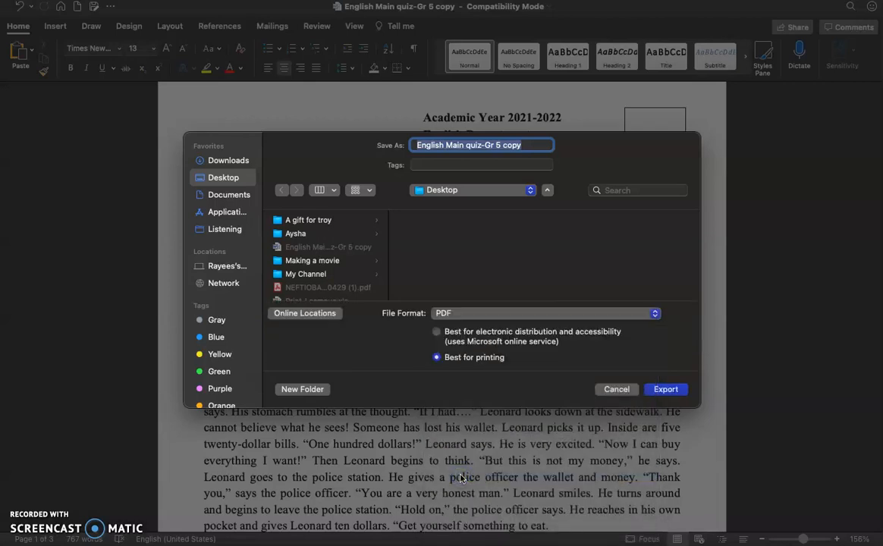
pyautogui.click(664, 390)
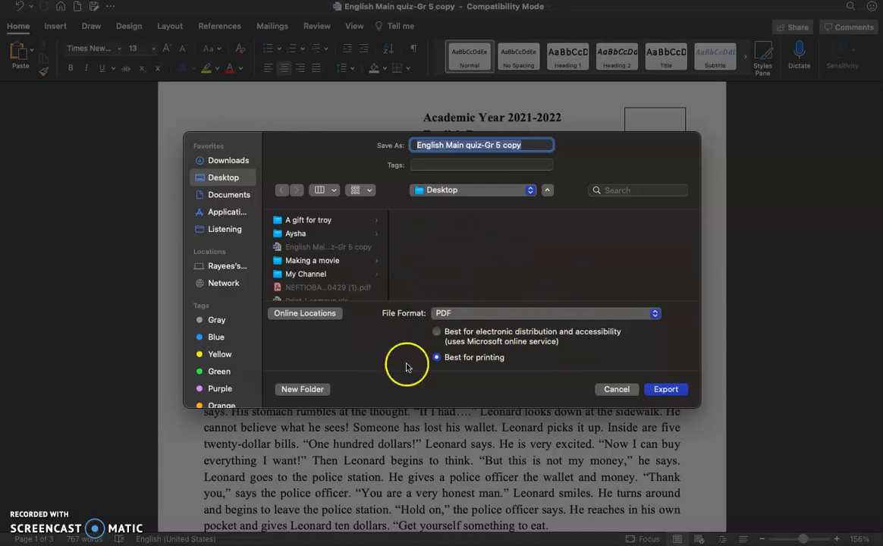
pyautogui.click(666, 389)
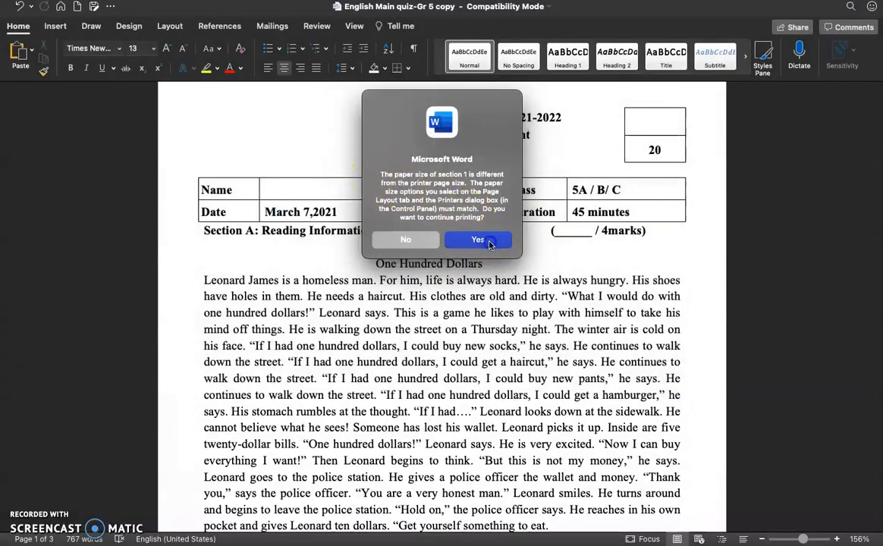
pyautogui.click(490, 241)
pyautogui.click(469, 222)
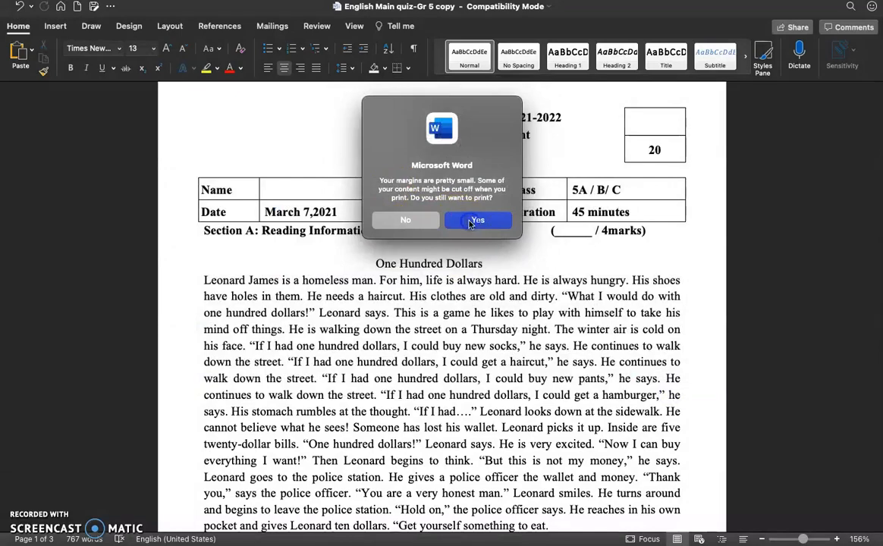
pyautogui.click(21, 23)
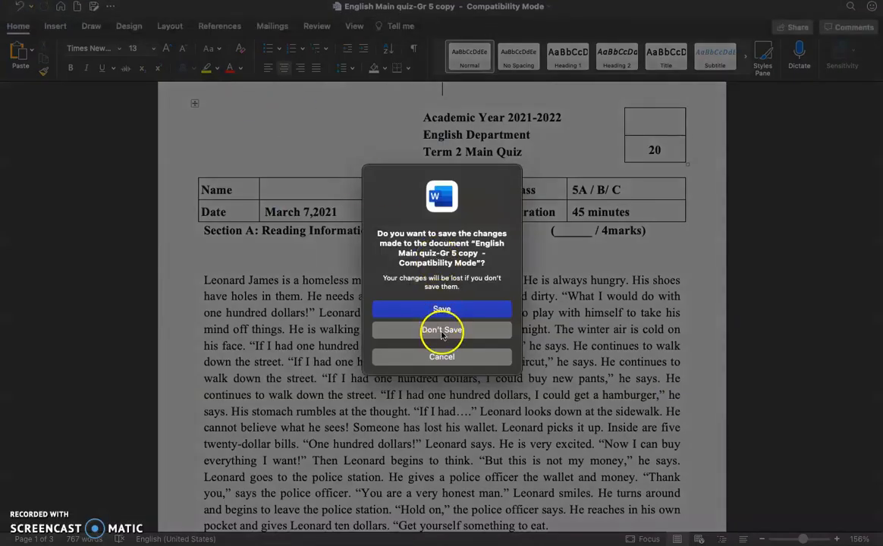
pyautogui.click(442, 331)
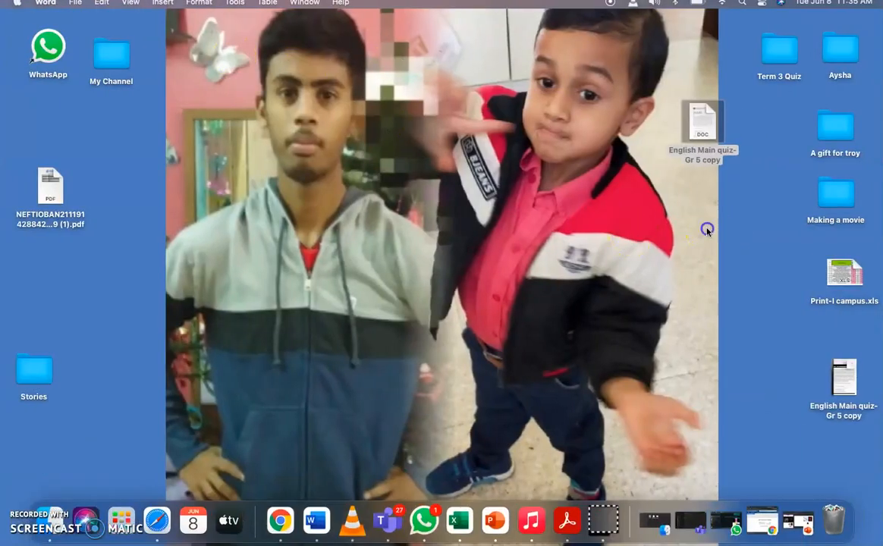
# Move the exported quiz PDF below the Word document on the desktop and switch to the Liveworksheets upload page in Chrome, full screen.
pyautogui.moveTo(843, 375); pyautogui.dragTo(705, 201)
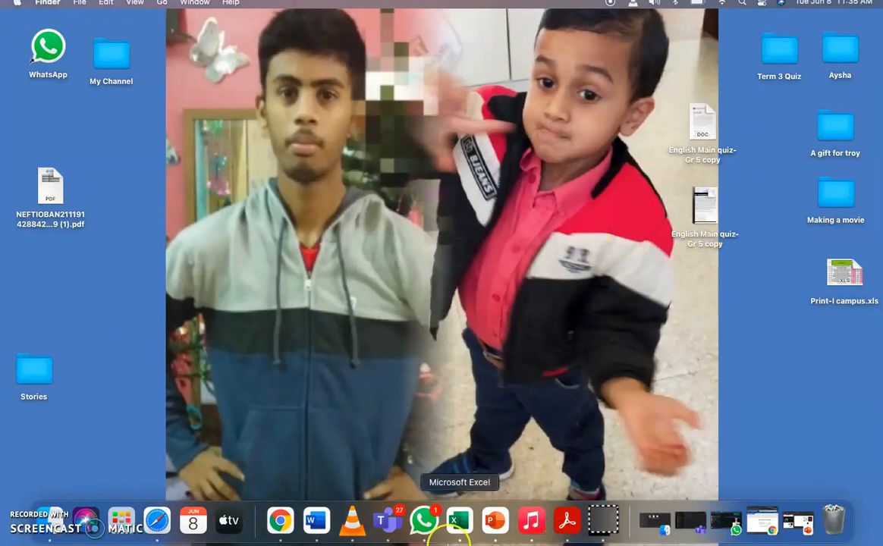
pyautogui.click(280, 520)
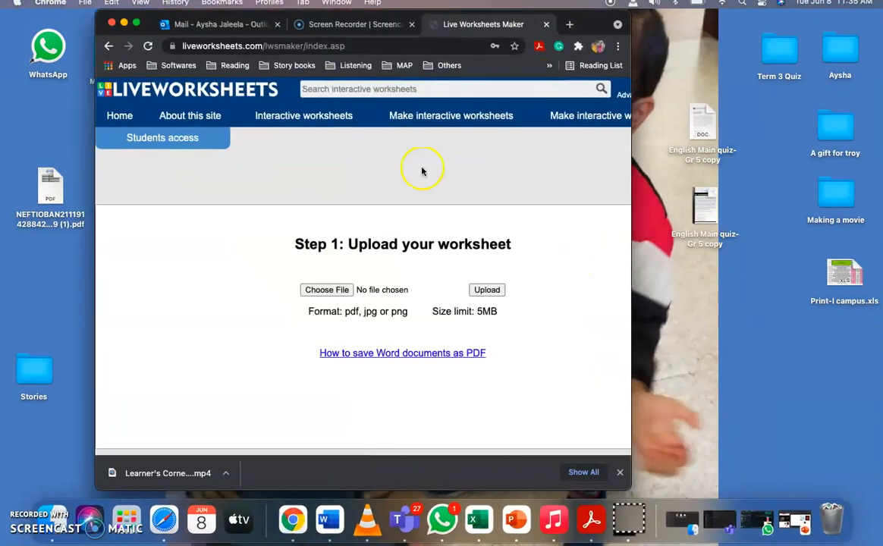
pyautogui.click(139, 26)
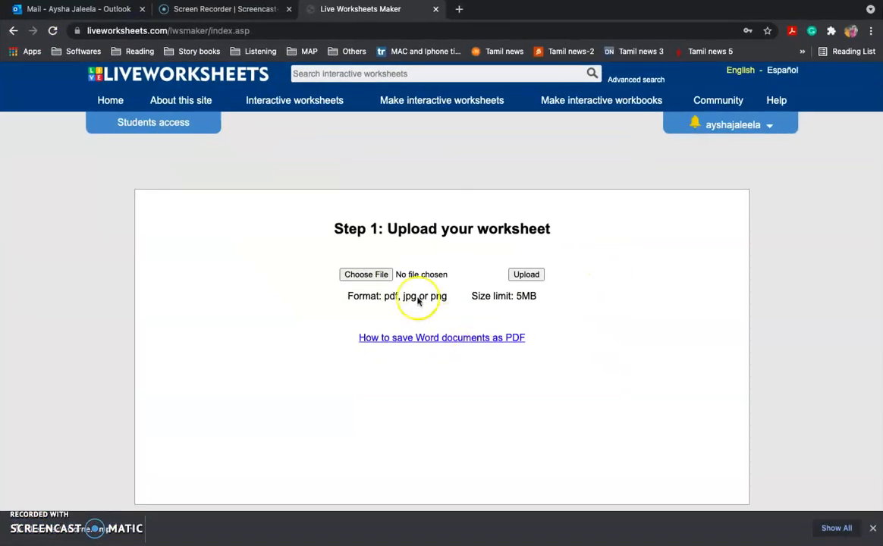
# Upload the "English Main quiz-Gr 5 copy" PDF from the Desktop as the worksheet file.
pyautogui.click(380, 276)
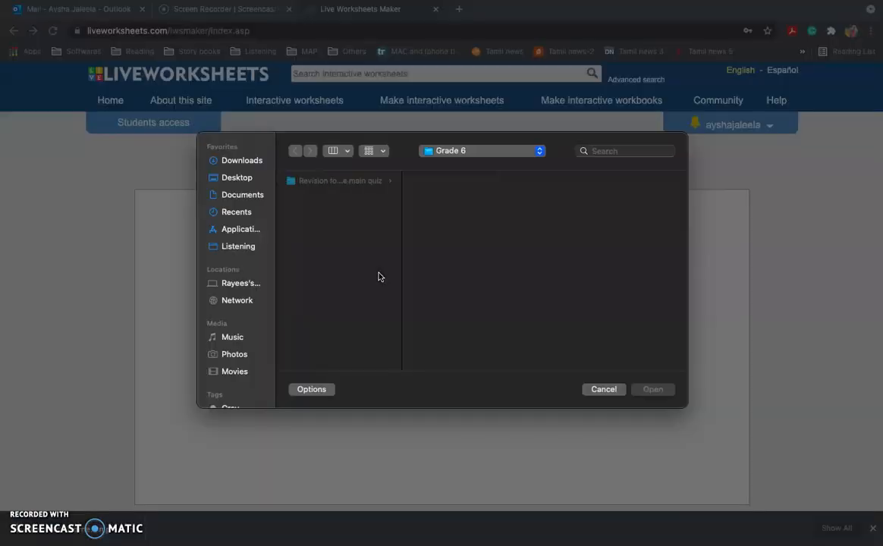
pyautogui.click(235, 178)
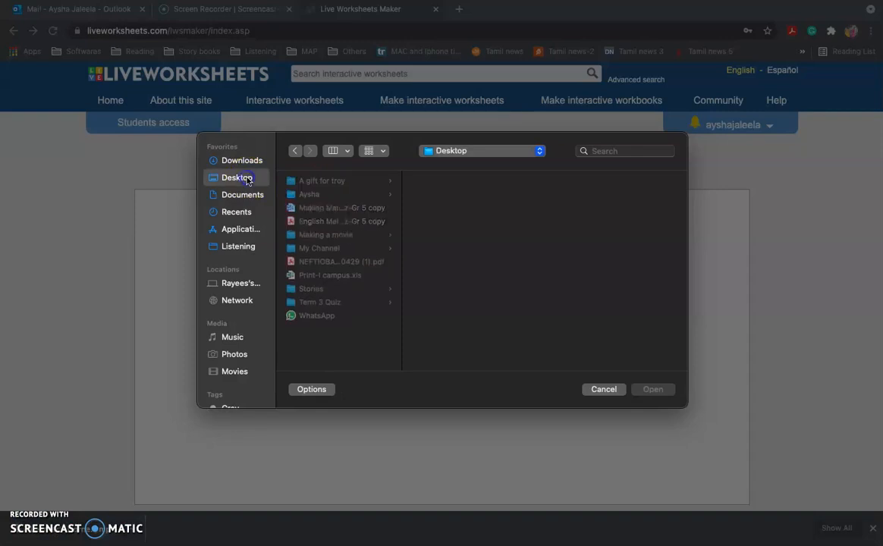
pyautogui.doubleClick(330, 220)
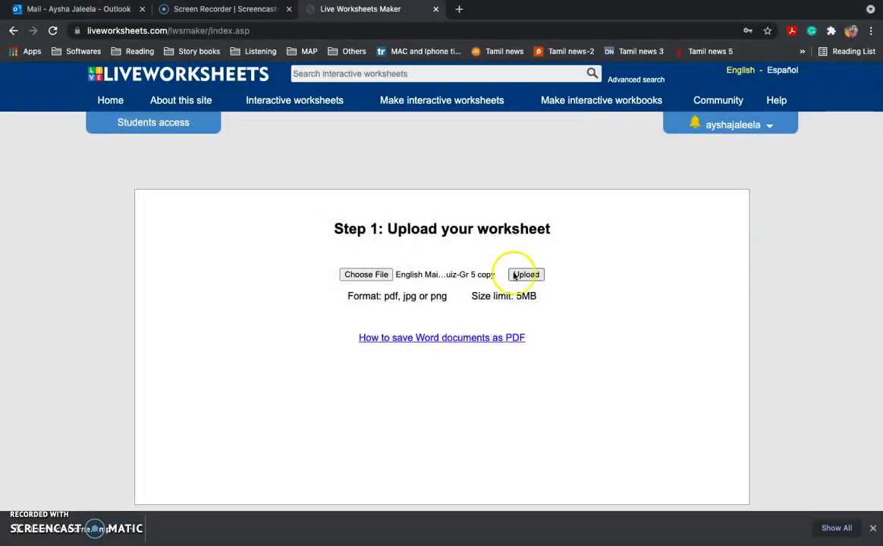
pyautogui.click(533, 275)
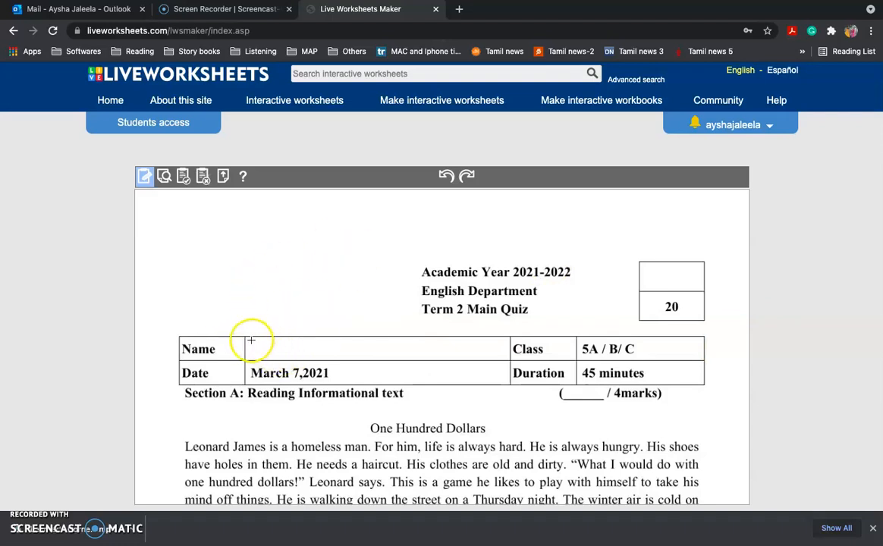
# Draw a trial answer box in the blank Name cell, select it, and undo it.
pyautogui.moveTo(251, 340); pyautogui.dragTo(508, 360)
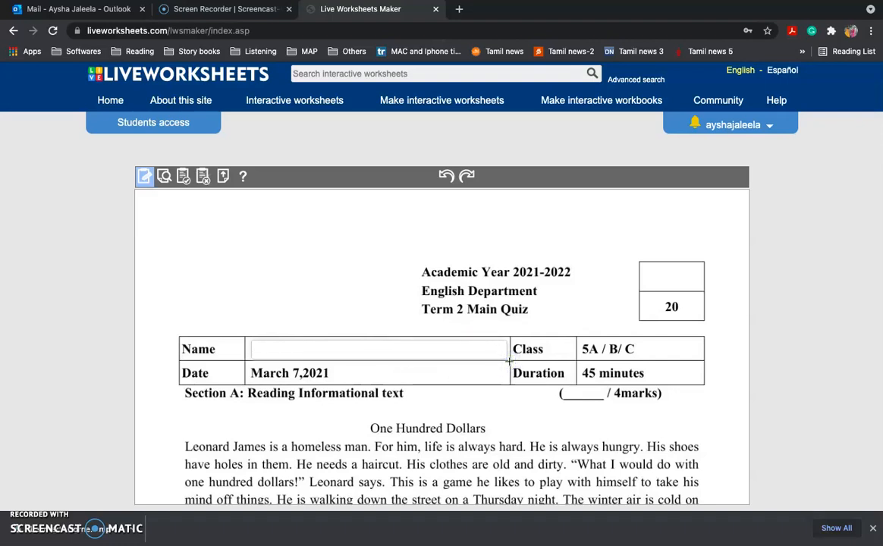
pyautogui.click(481, 352)
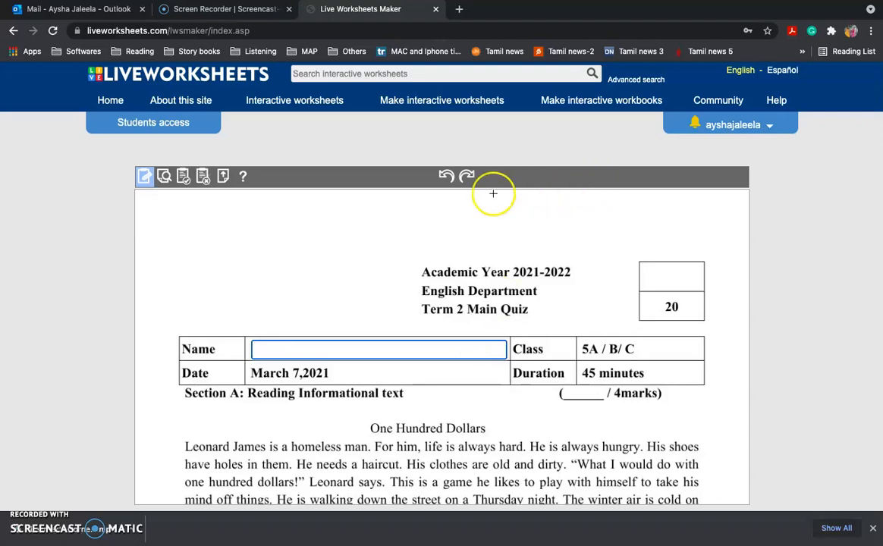
pyautogui.click(446, 176)
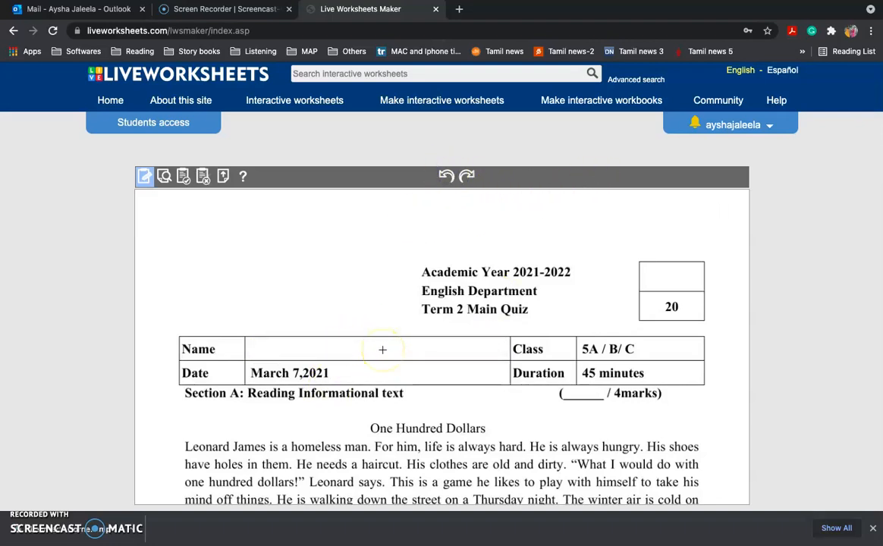
# Draw an answer box across the blank Name cell of the worksheet header table.
pyautogui.moveTo(256, 340); pyautogui.dragTo(501, 361)
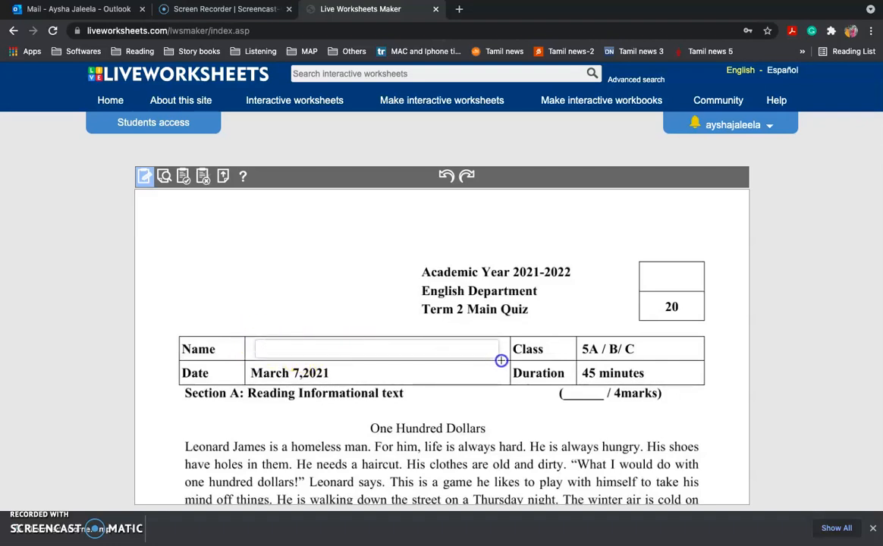
pyautogui.click(719, 373)
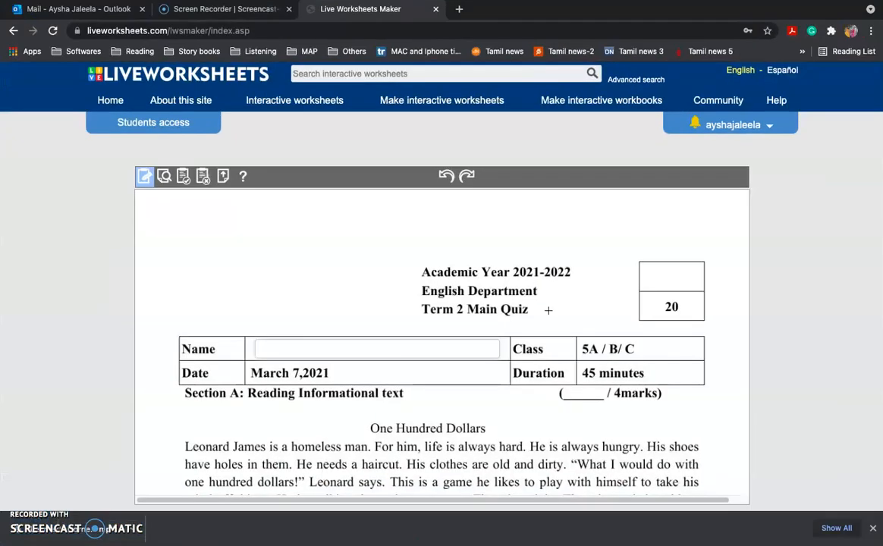
# Draw answer boxes over the answer lines of Section A questions 1 and 2 and beside the options of question 3.
pyautogui.scroll(-1, 551, 292)
pyautogui.scroll(-7, 551, 293)
pyautogui.scroll(4, 551, 292)
pyautogui.scroll(-1, 551, 292)
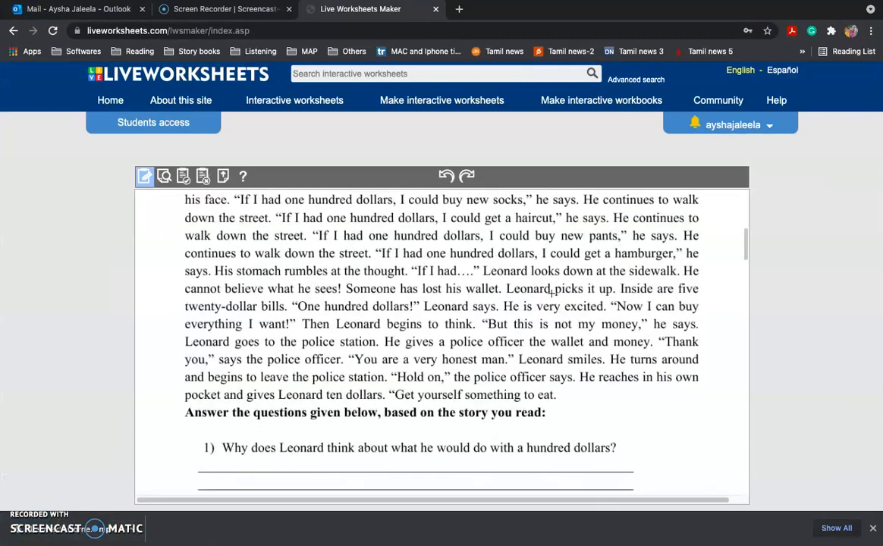
pyautogui.scroll(6, 552, 293)
pyautogui.scroll(-8, 552, 292)
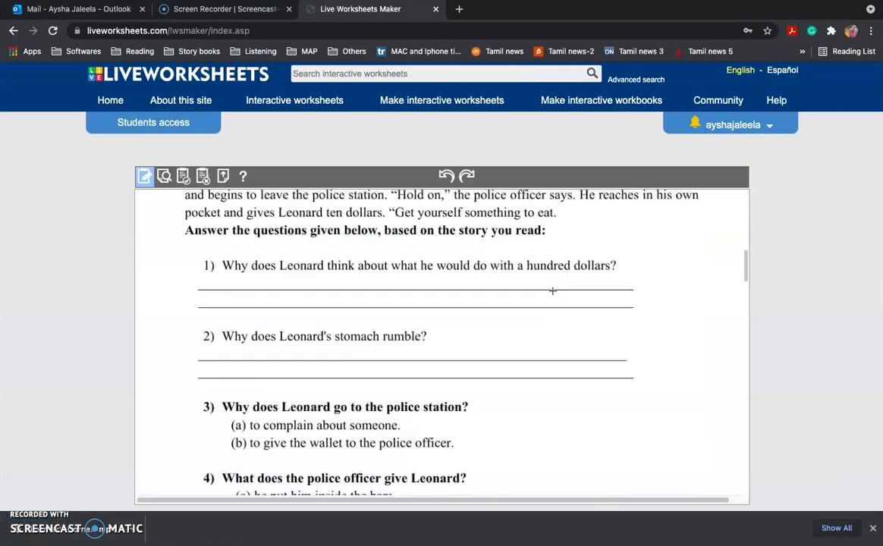
pyautogui.scroll(3, 551, 292)
pyautogui.scroll(-3, 552, 290)
pyautogui.scroll(1, 554, 290)
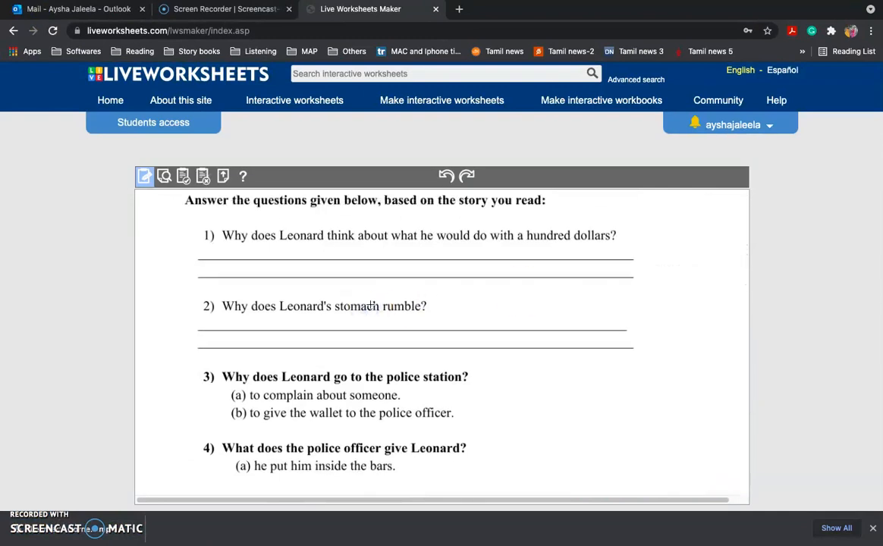
pyautogui.moveTo(201, 251); pyautogui.dragTo(671, 298)
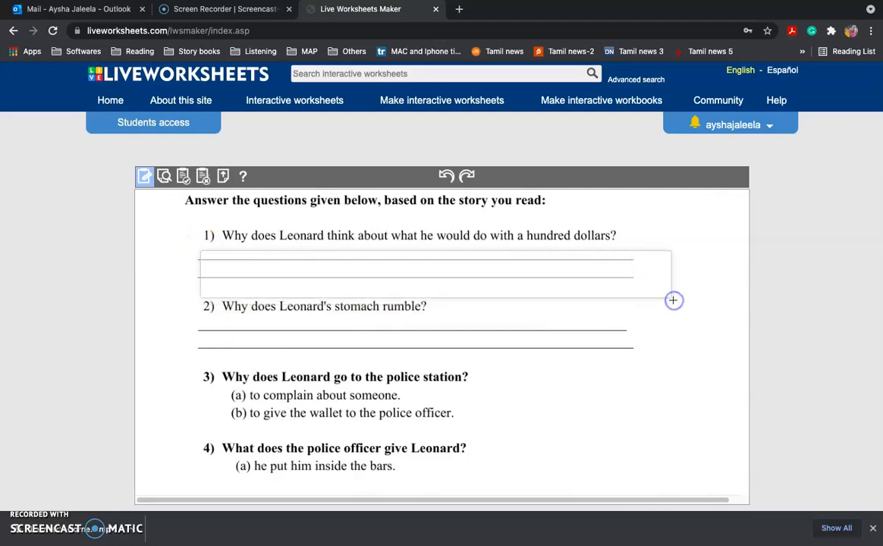
pyautogui.click(359, 279)
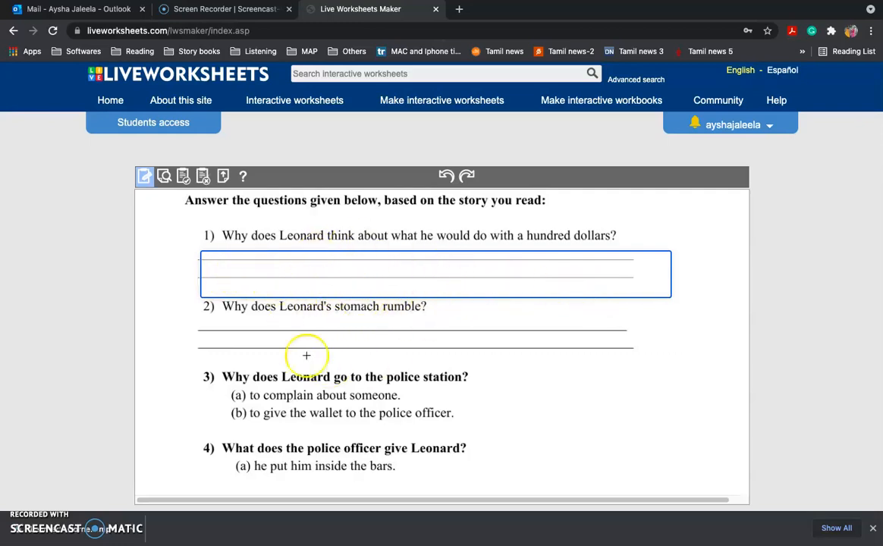
pyautogui.moveTo(193, 321); pyautogui.dragTo(697, 370)
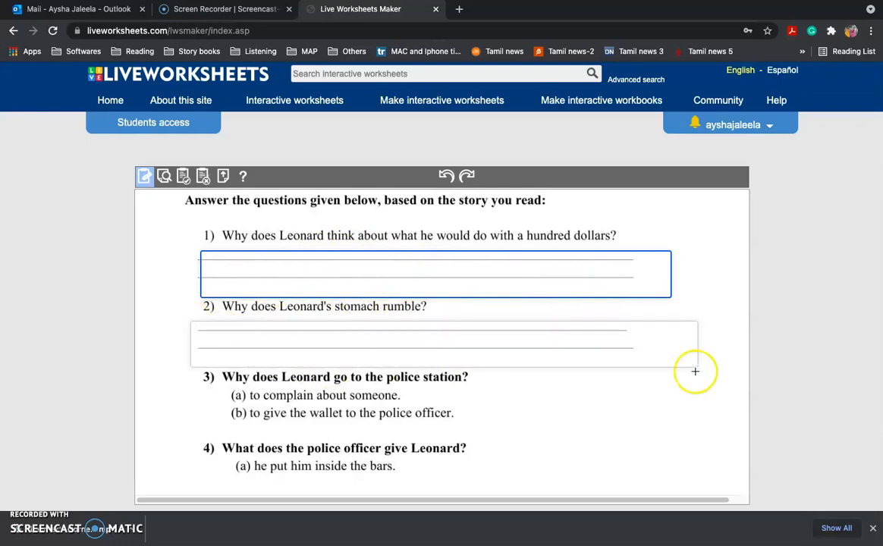
pyautogui.click(620, 347)
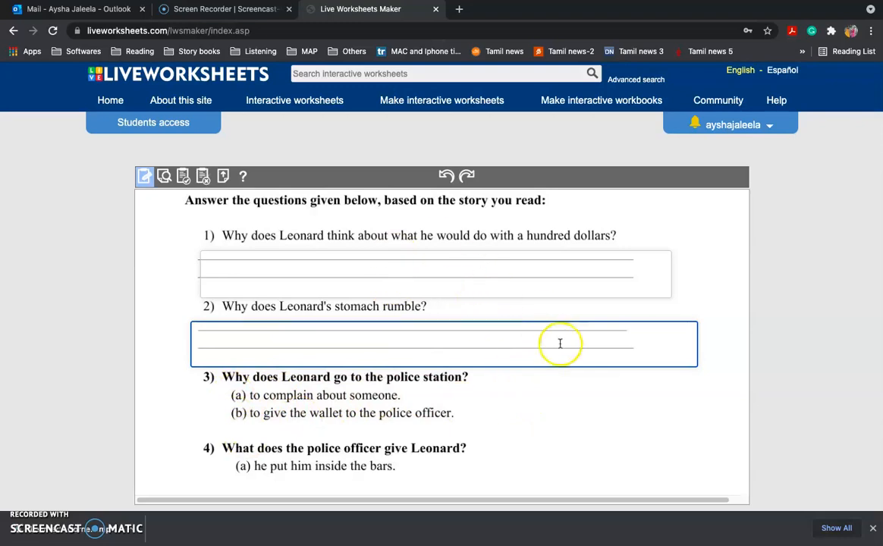
pyautogui.moveTo(522, 383)
pyautogui.mouseDown()
pyautogui.moveTo(549, 406)
pyautogui.moveTo(647, 409)
pyautogui.mouseUp()
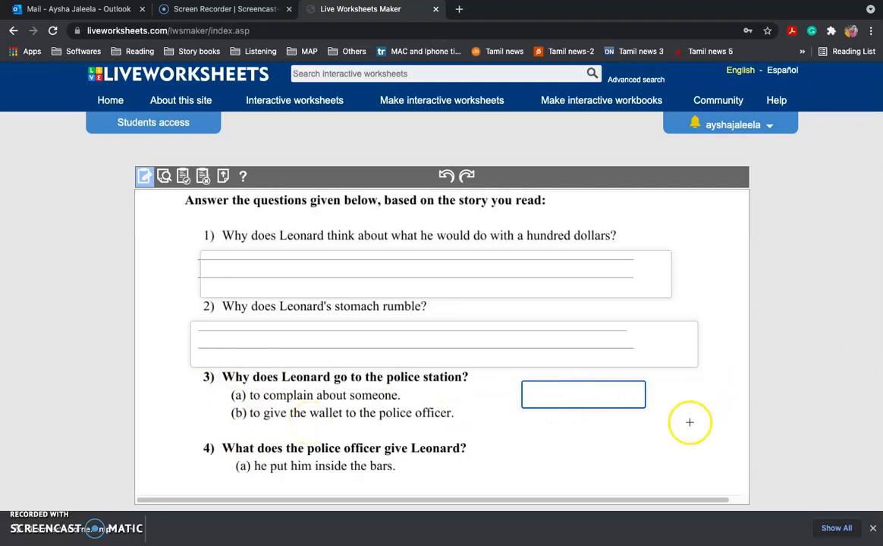
# Draw answer boxes beside the options of Section B questions 1 and 2 and over the answer line of question 3.
pyautogui.scroll(-10, 689, 422)
pyautogui.scroll(8, 689, 421)
pyautogui.scroll(-10, 688, 422)
pyautogui.scroll(9, 688, 418)
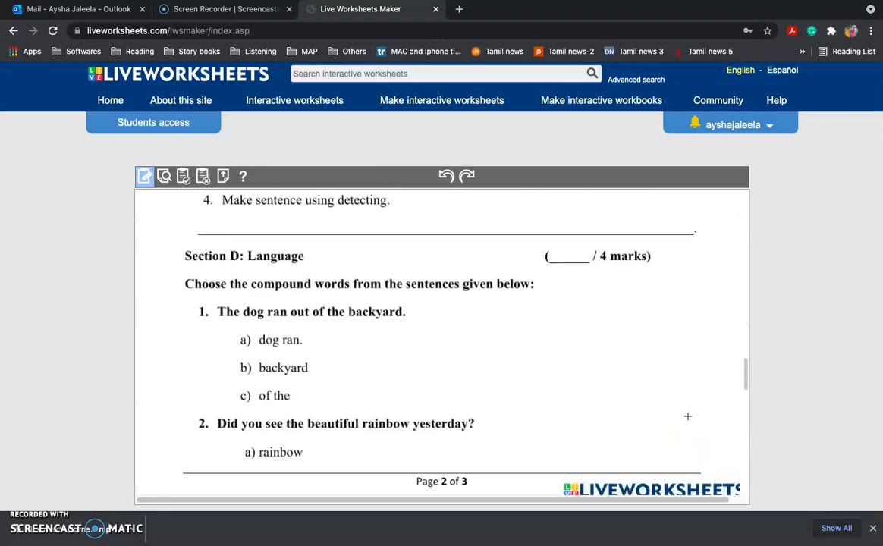
pyautogui.scroll(5, 688, 415)
pyautogui.scroll(-9, 688, 414)
pyautogui.click(546, 348)
pyautogui.moveTo(533, 270); pyautogui.dragTo(622, 306)
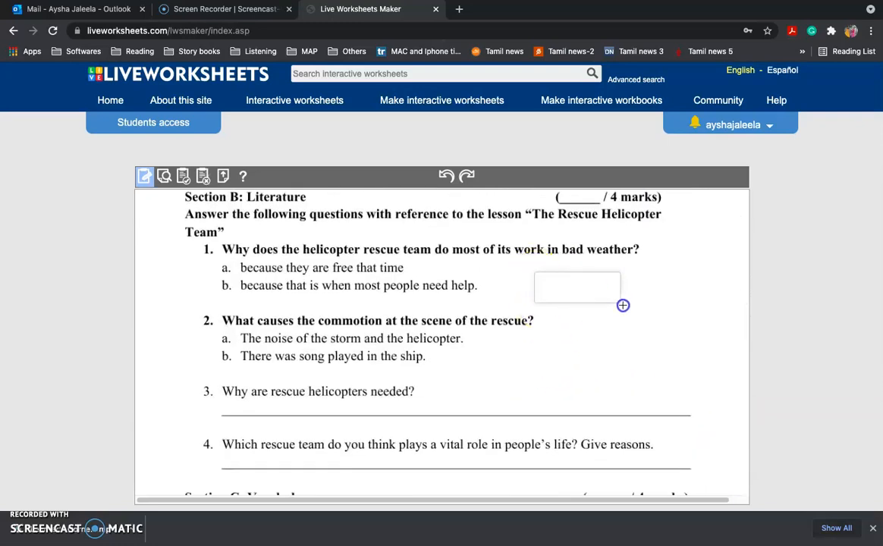
pyautogui.moveTo(504, 341); pyautogui.dragTo(622, 372)
pyautogui.moveTo(183, 421)
pyautogui.mouseDown()
pyautogui.moveTo(217, 405)
pyautogui.moveTo(235, 429)
pyautogui.moveTo(706, 435)
pyautogui.mouseUp()
# Draw an answer box over the blank in the "Every morning I" sentence on page 3.
pyautogui.scroll(-15, 716, 437)
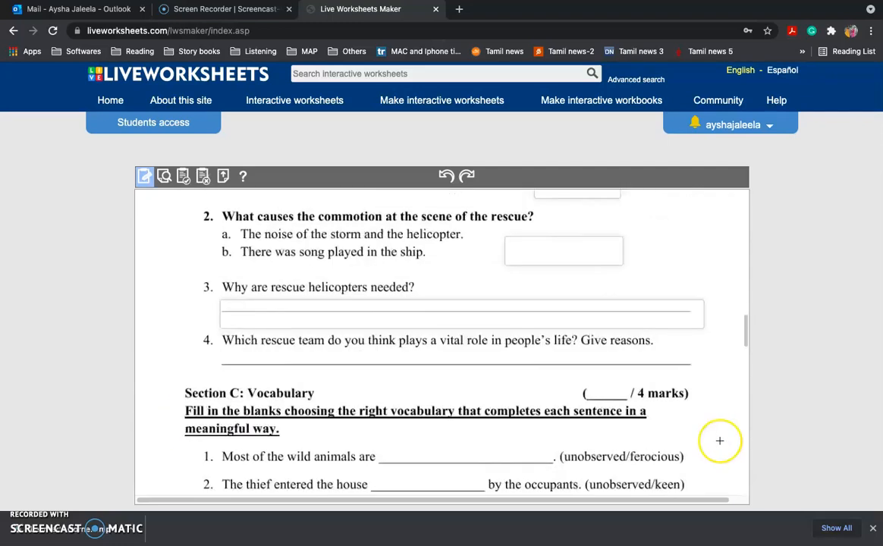
pyautogui.scroll(10, 719, 440)
pyautogui.scroll(-15, 718, 440)
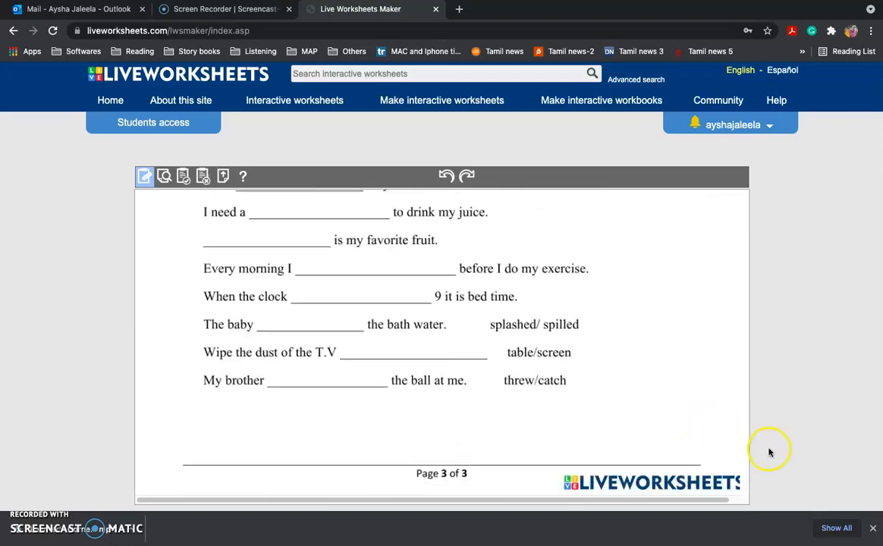
pyautogui.moveTo(303, 257)
pyautogui.mouseDown()
pyautogui.moveTo(304, 265)
pyautogui.moveTo(449, 276)
pyautogui.mouseUp()
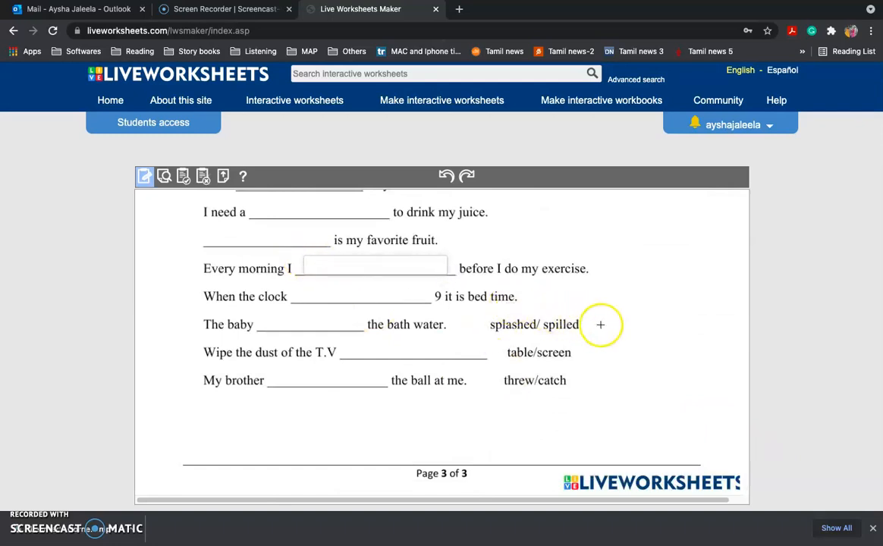
# Review the placed answer boxes from the last page back to the Name cell, and check the Section A question 1 box.
pyautogui.scroll(10, 633, 345)
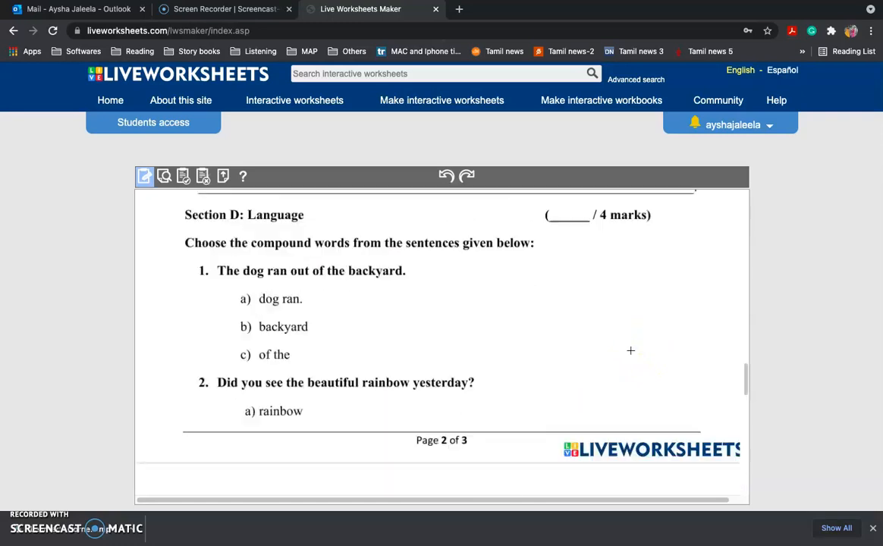
pyautogui.scroll(5, 630, 352)
pyautogui.scroll(-5, 630, 353)
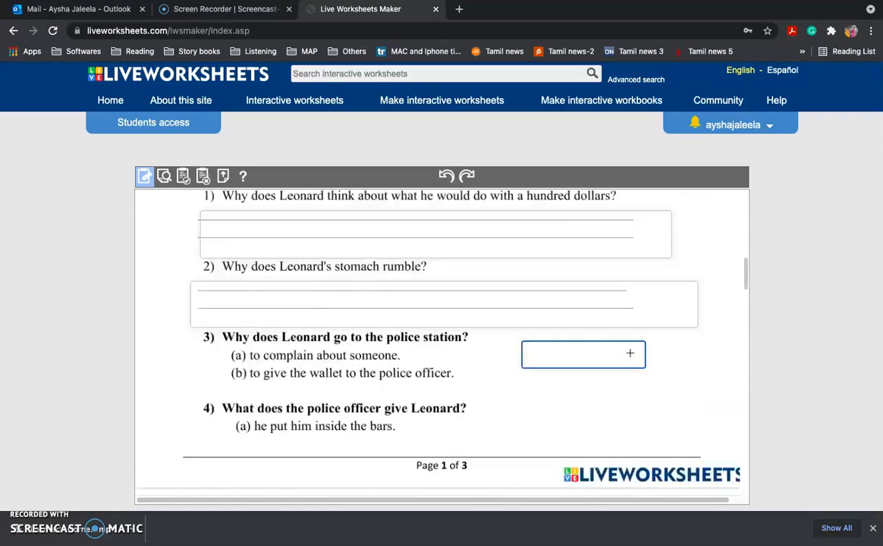
pyautogui.scroll(5, 629, 352)
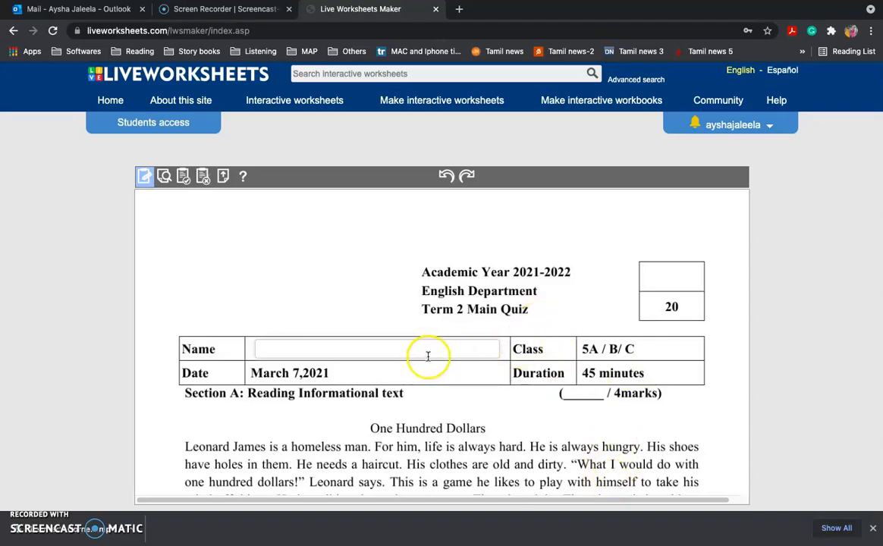
pyautogui.scroll(-10, 427, 356)
pyautogui.scroll(1, 427, 355)
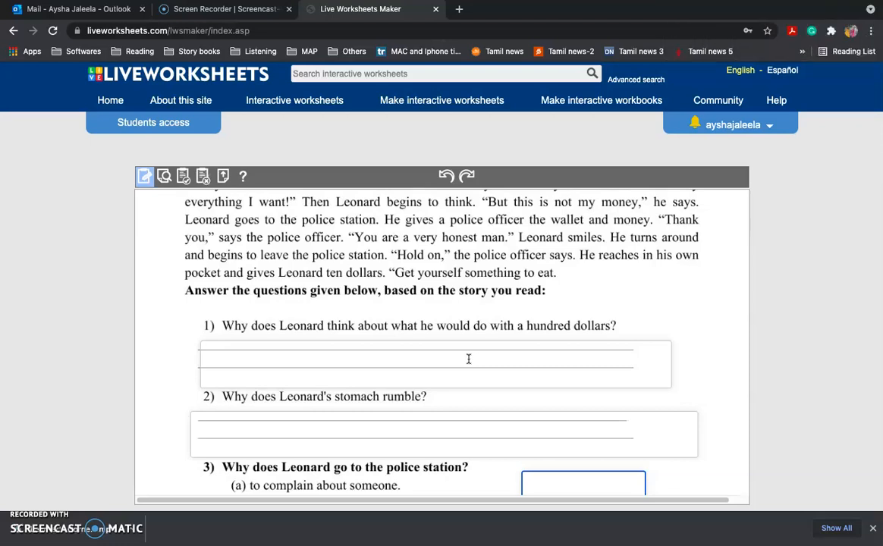
pyautogui.scroll(-1, 468, 359)
pyautogui.click(392, 340)
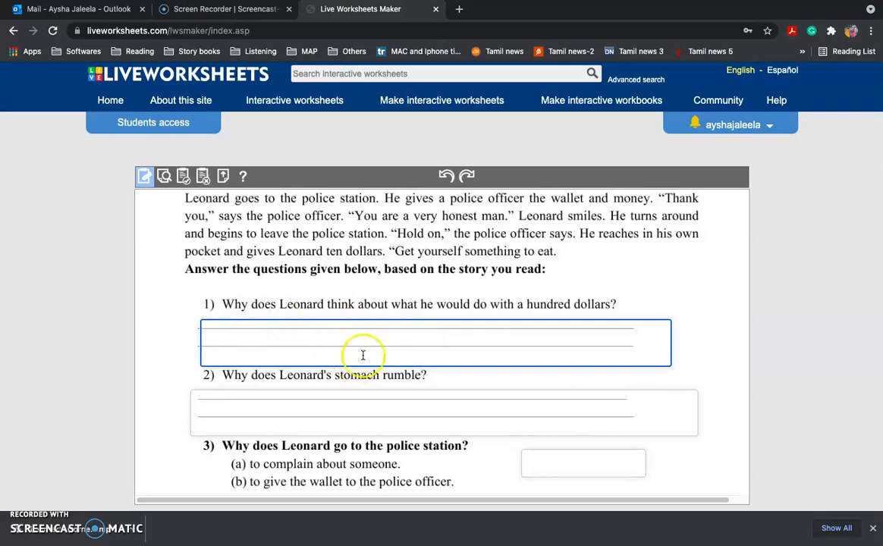
# Enter "a" as the correct answer in the box for Section A question 3.
pyautogui.scroll(-10, 458, 336)
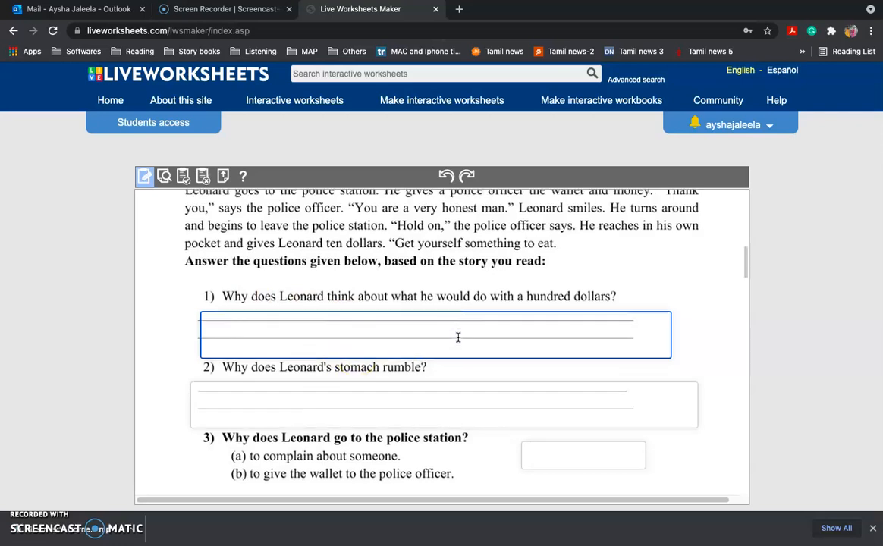
pyautogui.scroll(1, 458, 336)
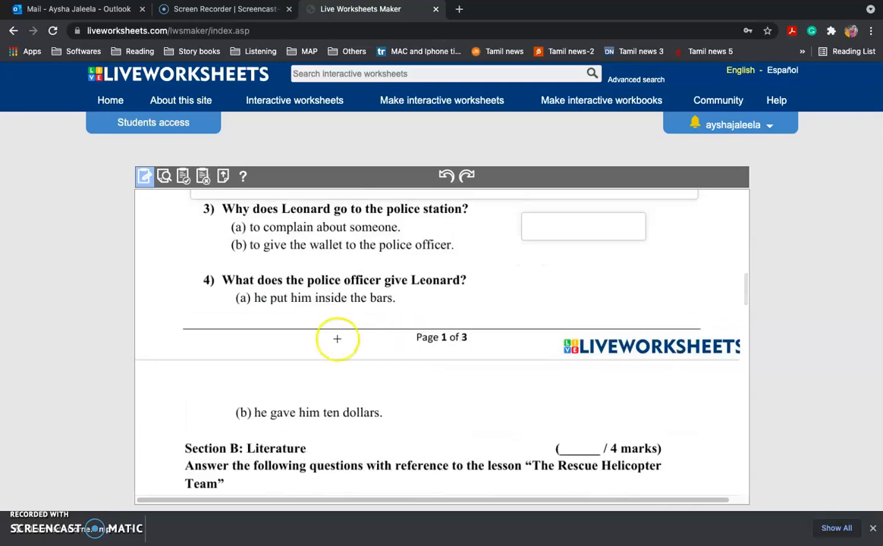
pyautogui.click(533, 226)
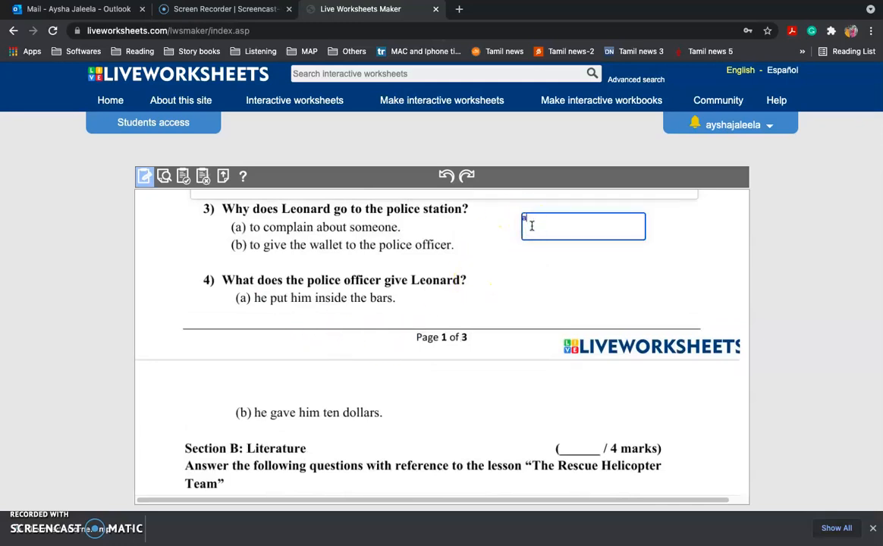
# Draw an answer box over the blank in Section C sentence 1 and enter "ferocious" as its correct answer.
pyautogui.scroll(-20, 553, 233)
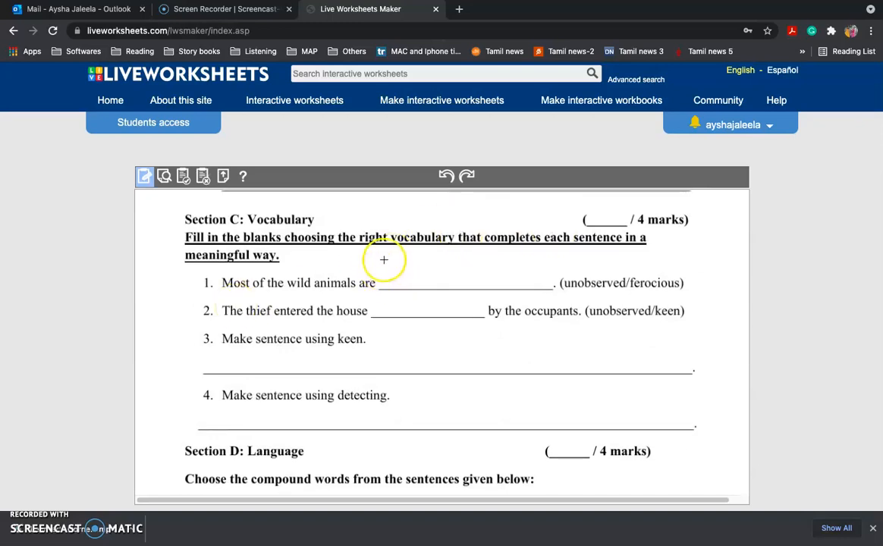
pyautogui.moveTo(403, 280); pyautogui.dragTo(556, 291)
pyautogui.click(500, 277)
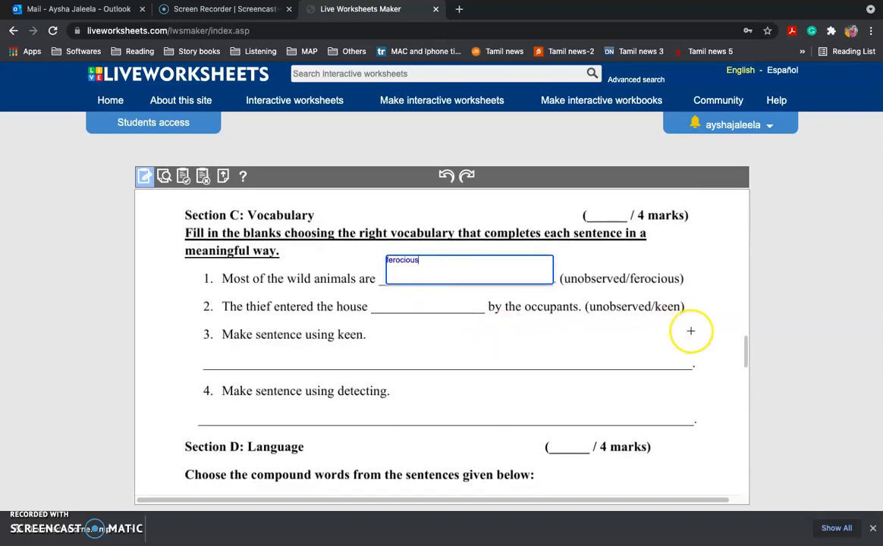
# Review the worksheet's sections and placed answer boxes, from the Name cell to the compound-word sentences in Section D.
pyautogui.scroll(-10, 690, 332)
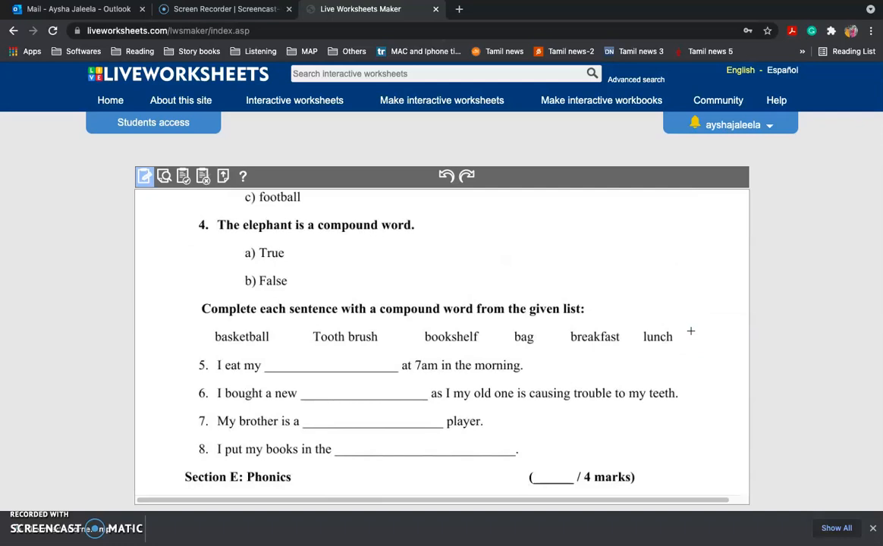
pyautogui.scroll(-10, 690, 332)
pyautogui.scroll(20, 690, 332)
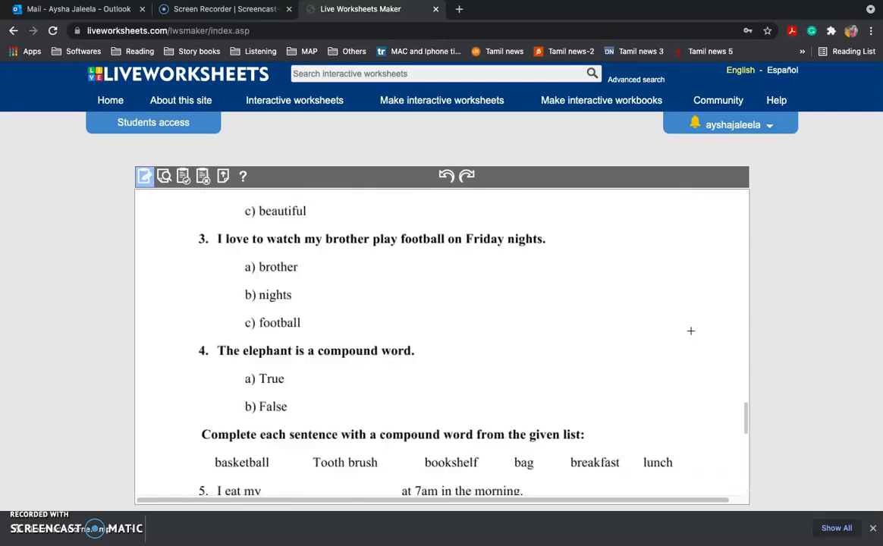
pyautogui.scroll(-20, 689, 332)
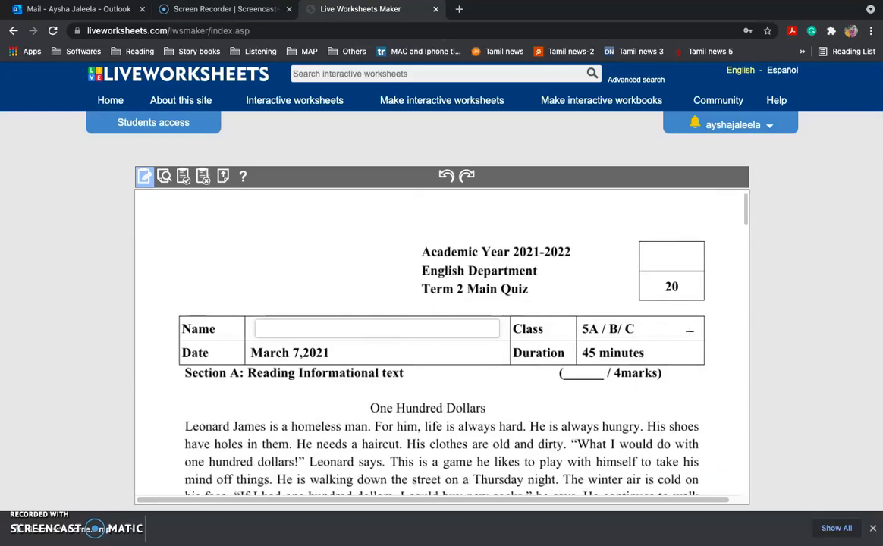
pyautogui.scroll(20, 690, 331)
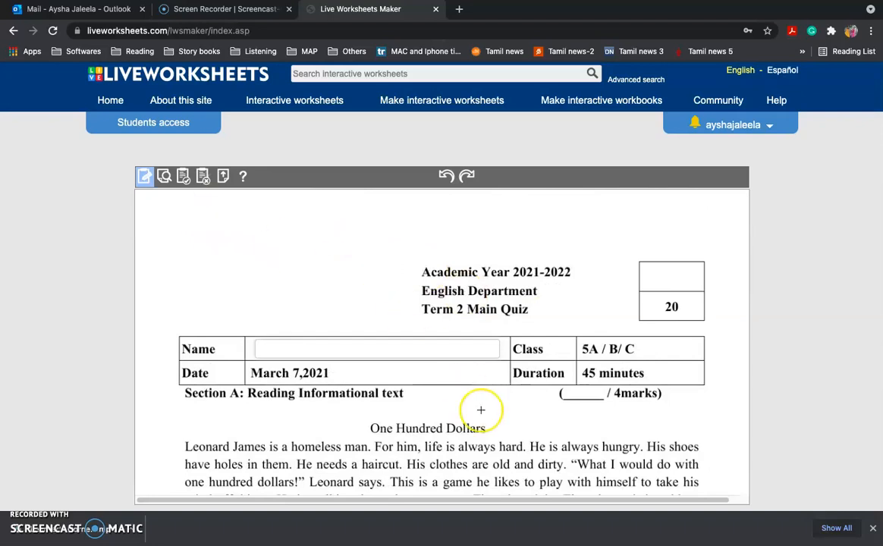
pyautogui.scroll(-20, 481, 410)
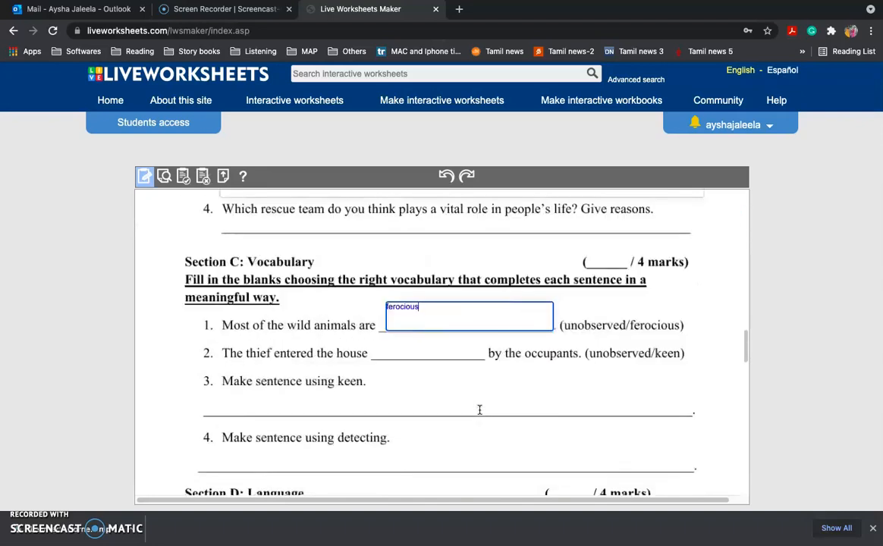
pyautogui.scroll(20, 479, 409)
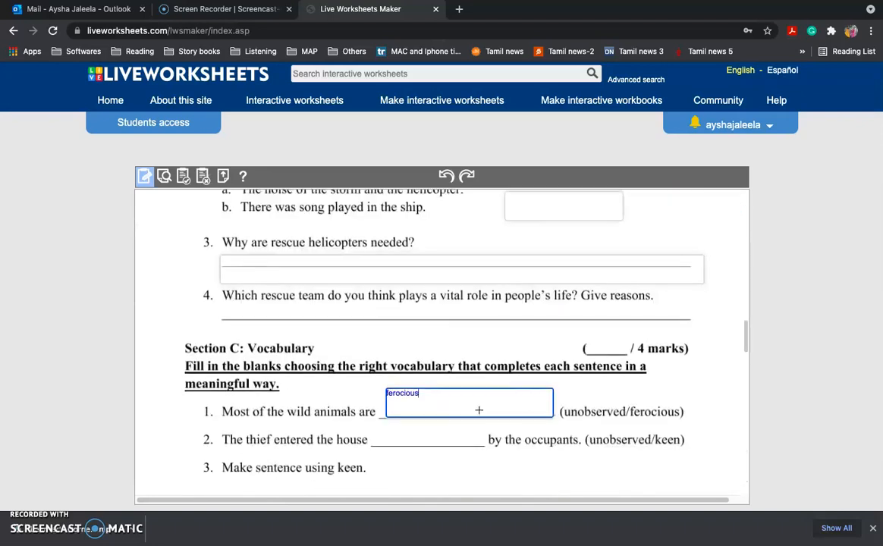
pyautogui.scroll(10, 479, 410)
pyautogui.scroll(-15, 478, 410)
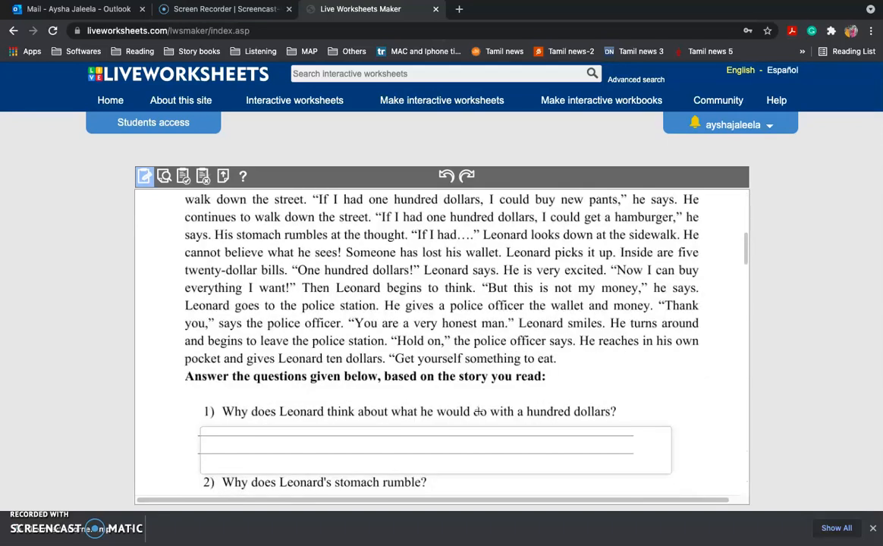
# Enter "a" as the correct answer in the box for Section B question 1.
pyautogui.scroll(-1, 477, 411)
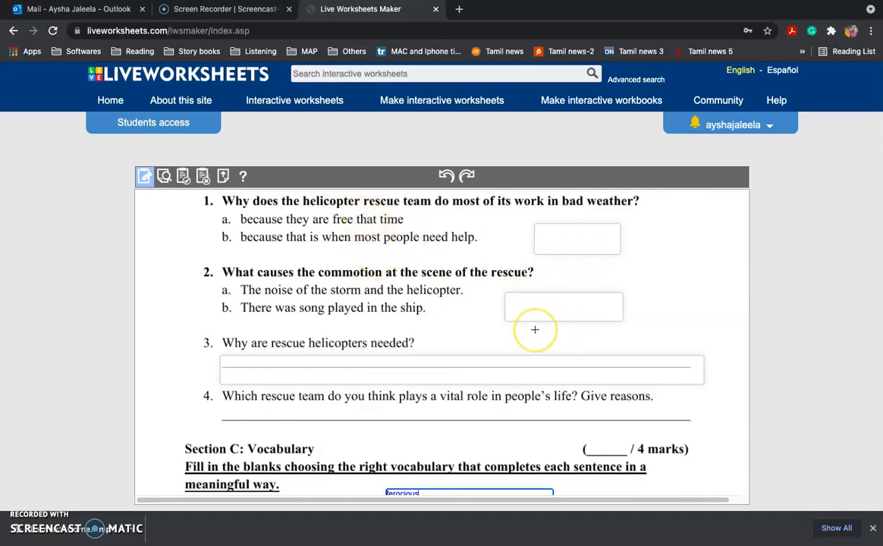
pyautogui.click(551, 236)
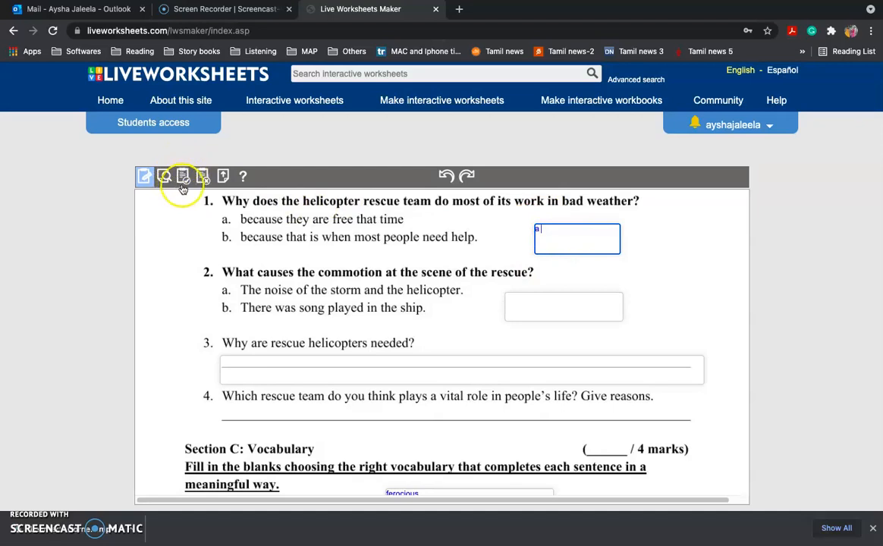
# Save the worksheet as private with the title "Comprehension Grade 7".
pyautogui.click(185, 177)
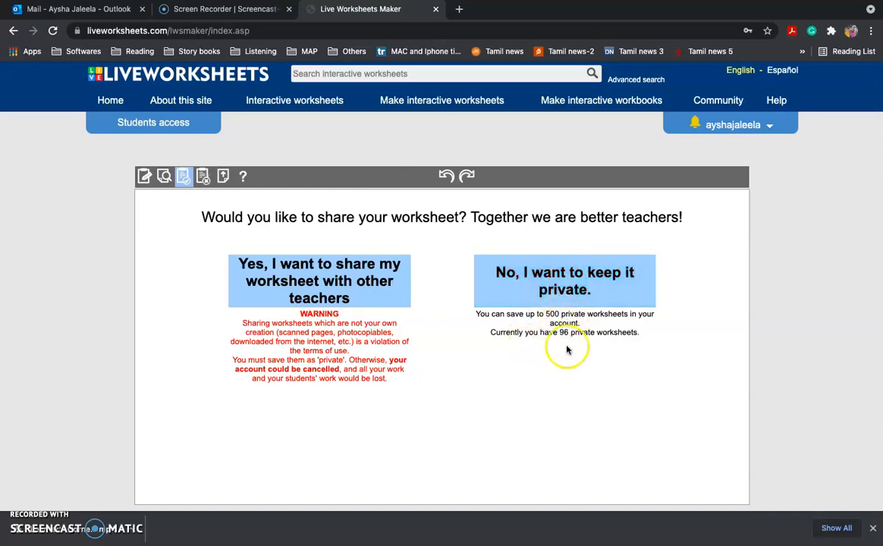
pyautogui.click(554, 296)
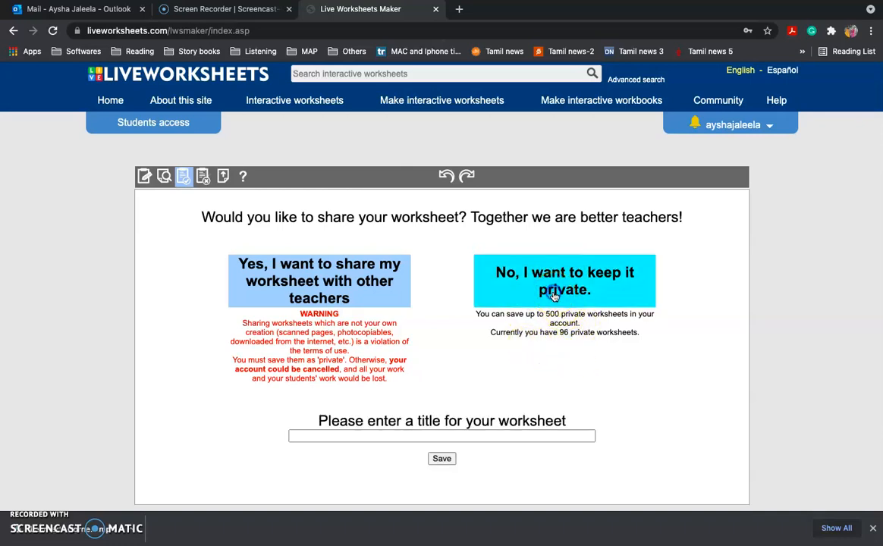
pyautogui.click(515, 436)
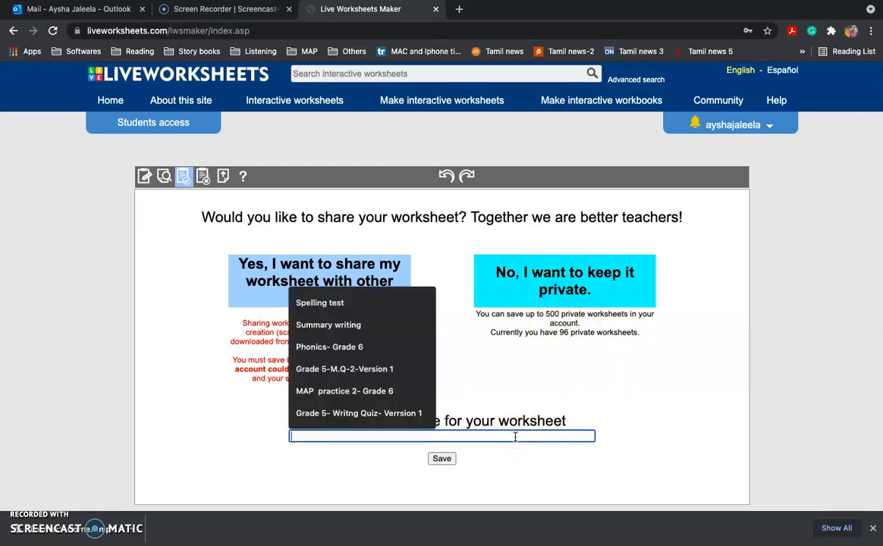
pyautogui.write('Comprehension Grade 7')
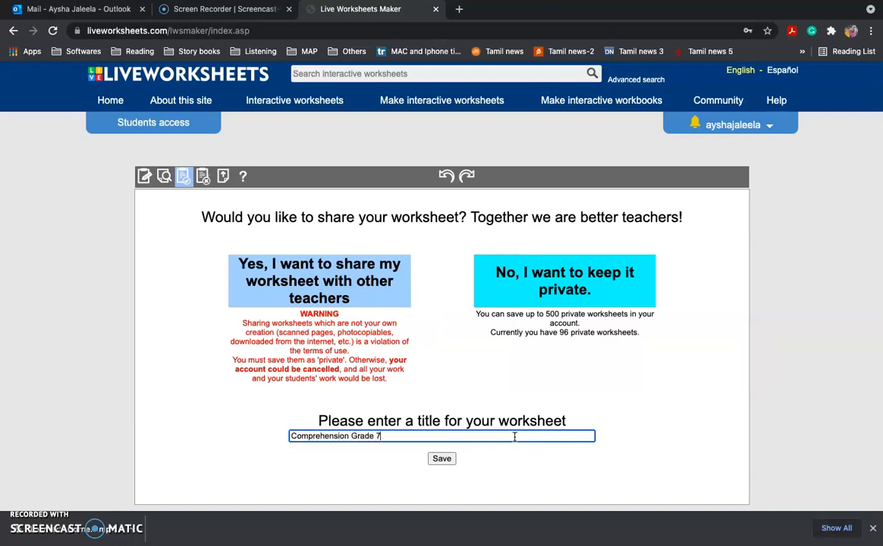
pyautogui.click(448, 459)
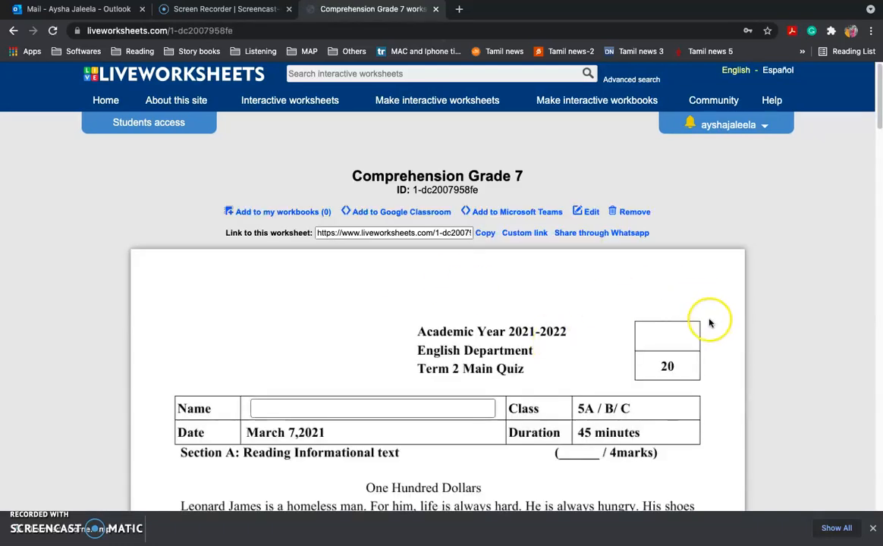
# Look through the saved worksheet from the heading down to Section C and check the answer box in sentence 1.
pyautogui.scroll(-10, 709, 321)
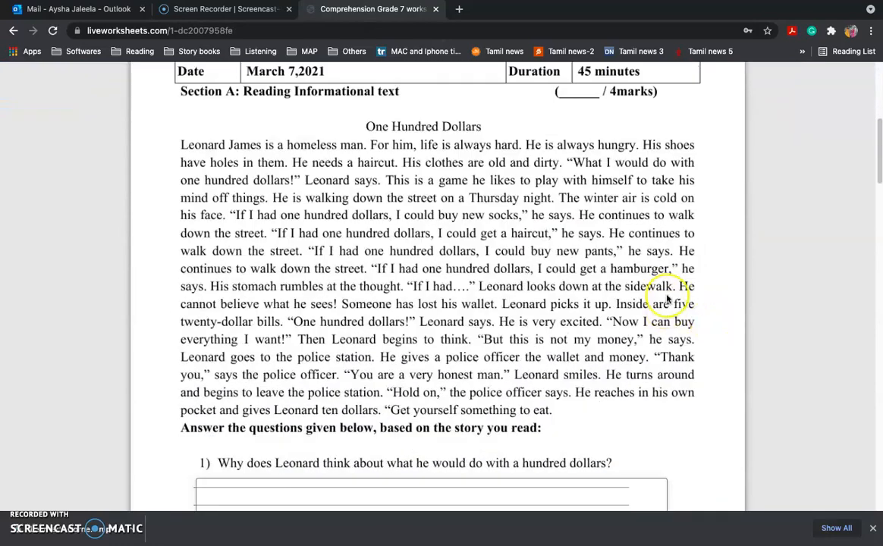
pyautogui.scroll(10, 615, 309)
pyautogui.scroll(-9, 614, 308)
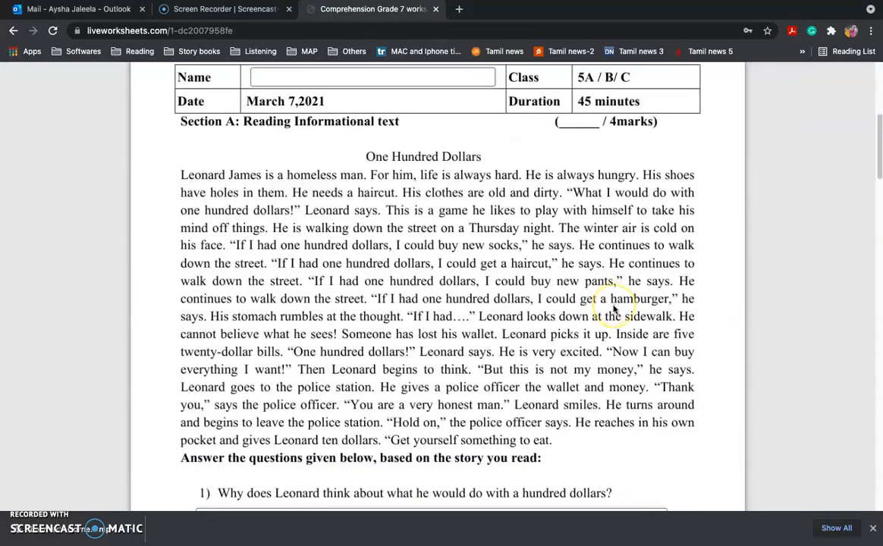
pyautogui.scroll(5, 614, 309)
pyautogui.scroll(-15, 615, 309)
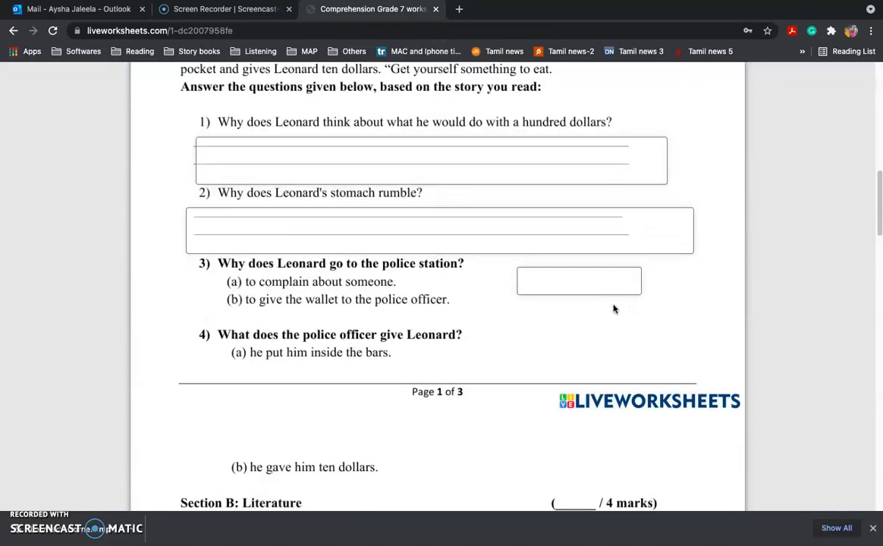
pyautogui.scroll(-12, 614, 309)
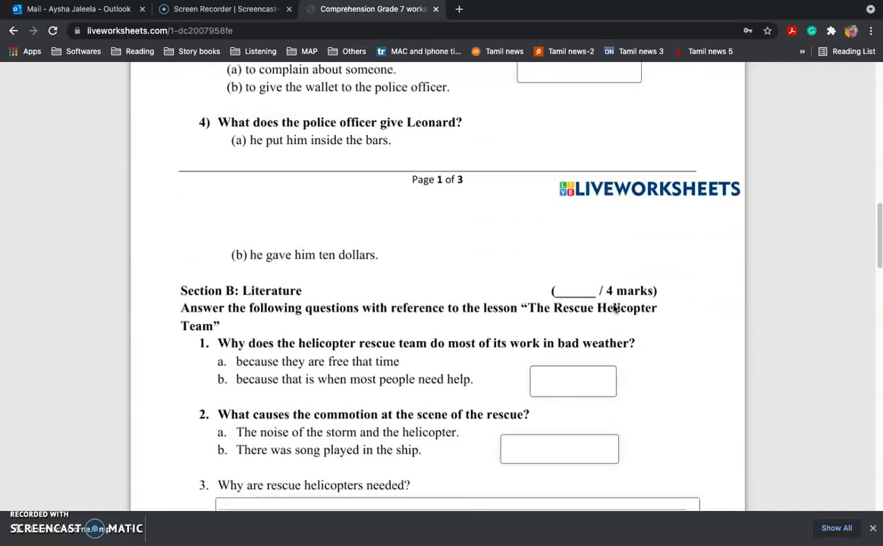
pyautogui.scroll(-6, 615, 308)
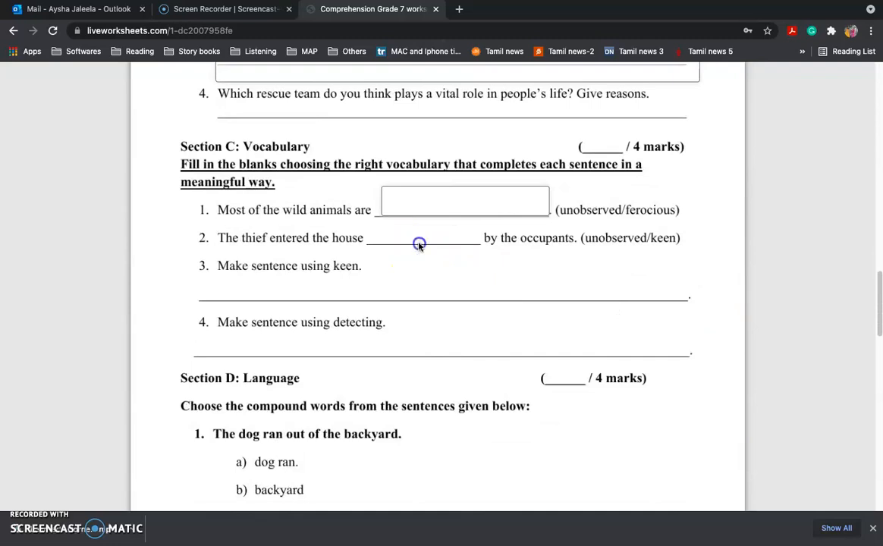
pyautogui.click(420, 204)
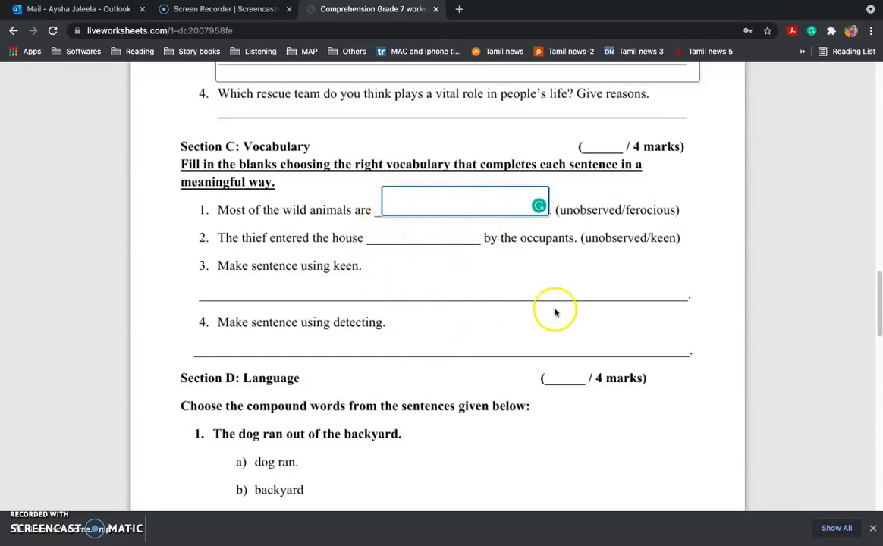
# Look over the rest of the saved worksheet and fill in the student's name in the Name cell.
pyautogui.scroll(-15, 601, 404)
pyautogui.scroll(-3, 611, 408)
pyautogui.scroll(20, 611, 408)
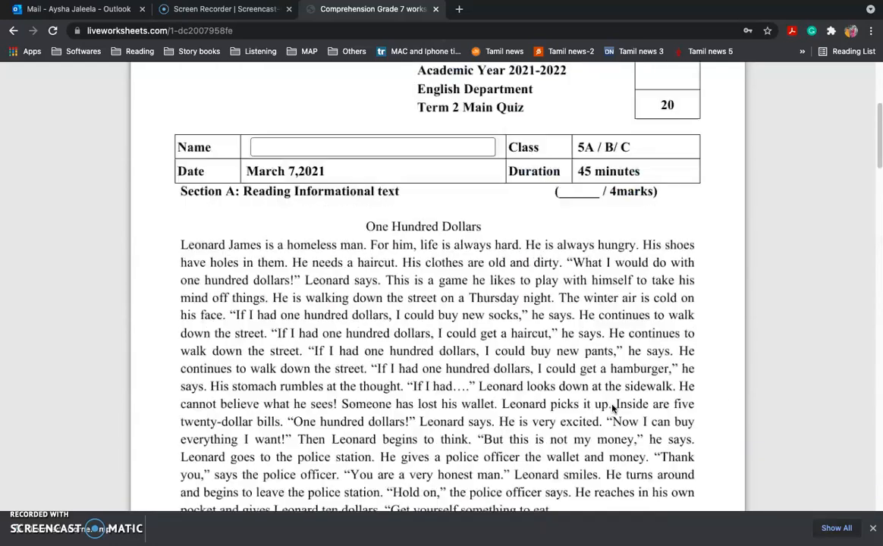
pyautogui.scroll(3, 613, 408)
pyautogui.scroll(-8, 612, 408)
pyautogui.scroll(6, 613, 408)
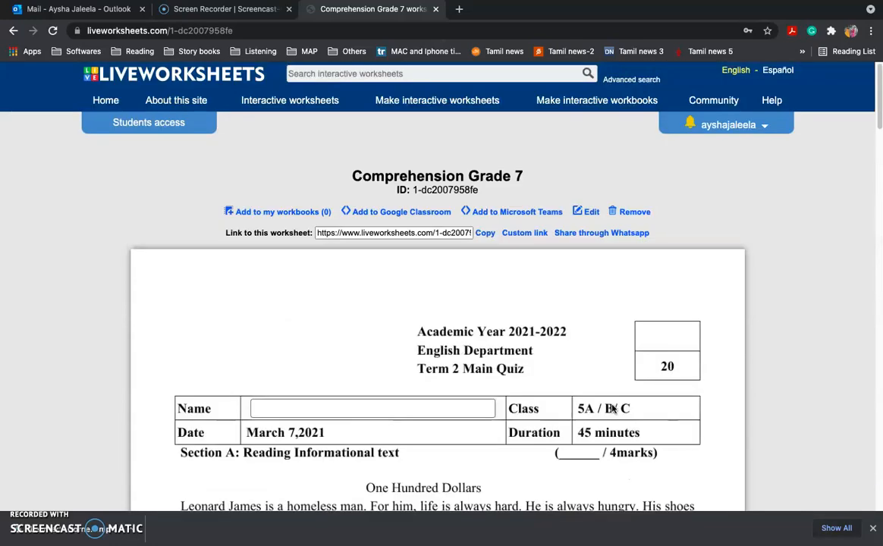
pyautogui.click(340, 410)
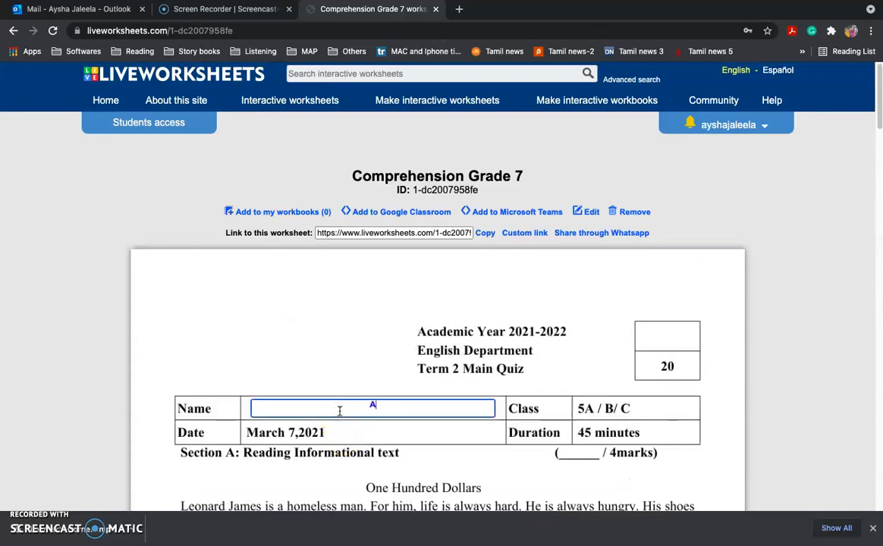
# Try the answer box of Section A question 3 and answer Section B question 2 with "b".
pyautogui.scroll(-7, 379, 410)
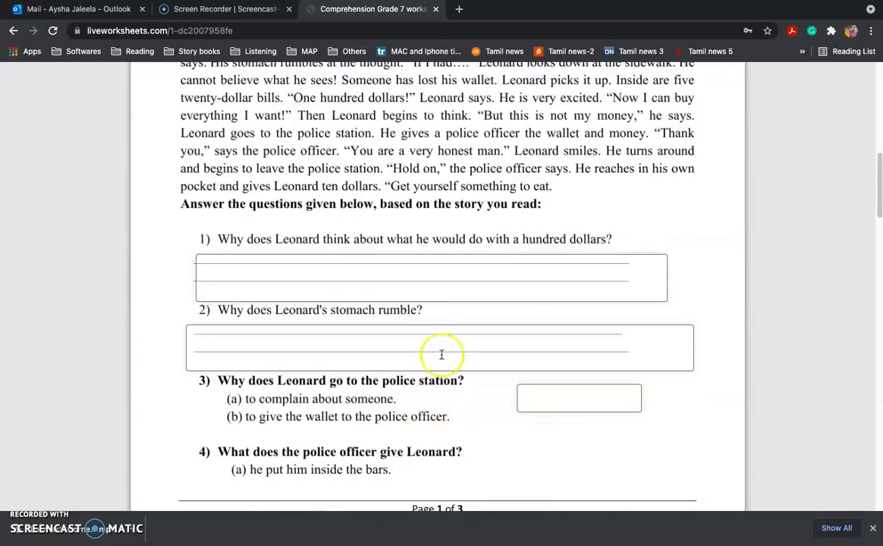
pyautogui.click(544, 394)
pyautogui.scroll(-15, 543, 396)
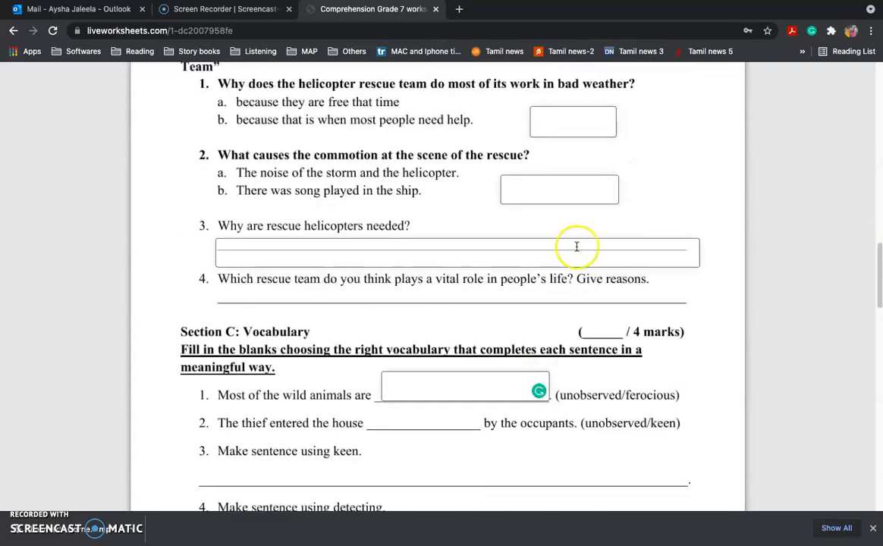
pyautogui.click(551, 190)
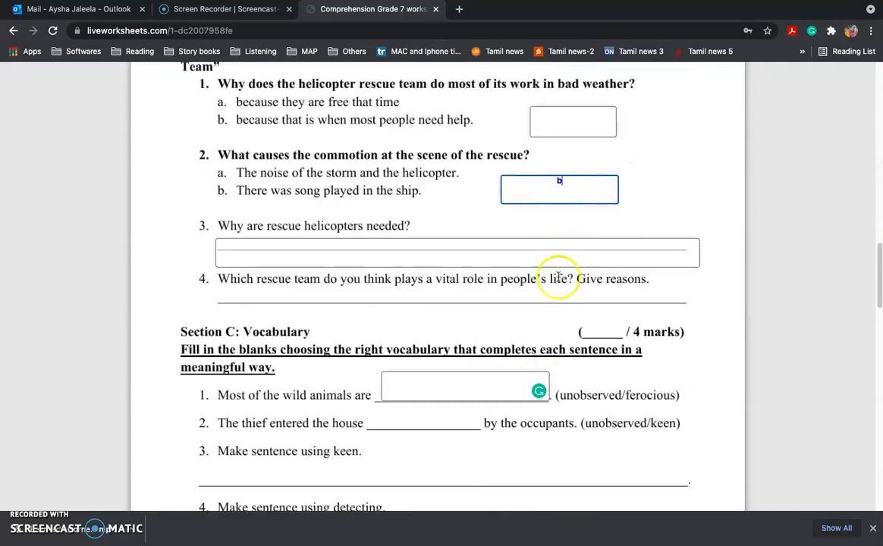
# Finish the worksheet to view the answer submission options, and cancel without choosing one.
pyautogui.scroll(-20, 576, 322)
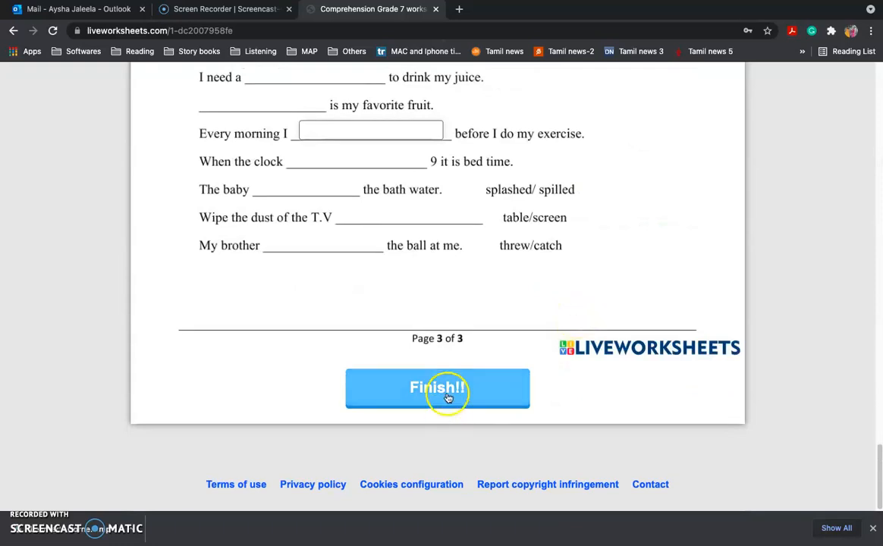
pyautogui.click(449, 395)
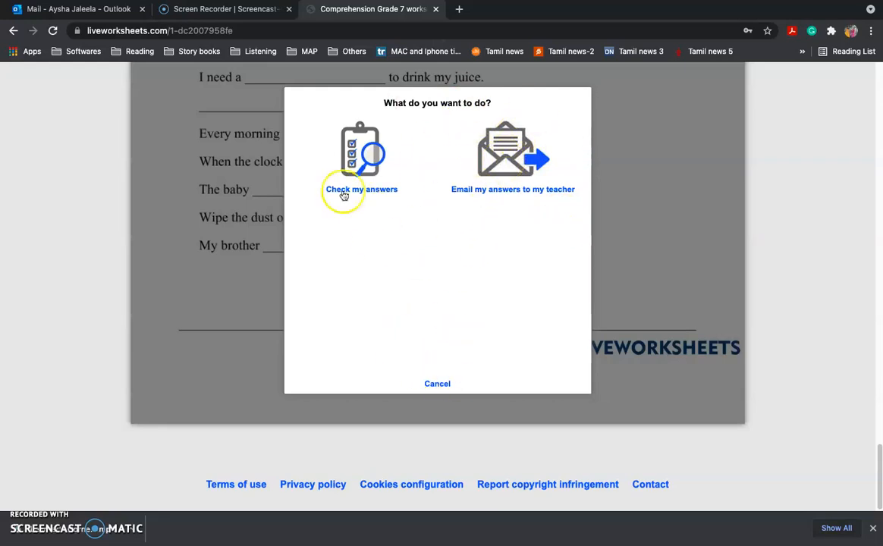
pyautogui.click(446, 383)
# Open the custom link settings for the Comprehension Grade 7 worksheet.
pyautogui.scroll(10, 459, 364)
pyautogui.scroll(15, 467, 339)
pyautogui.scroll(-4, 465, 336)
pyautogui.scroll(6, 467, 339)
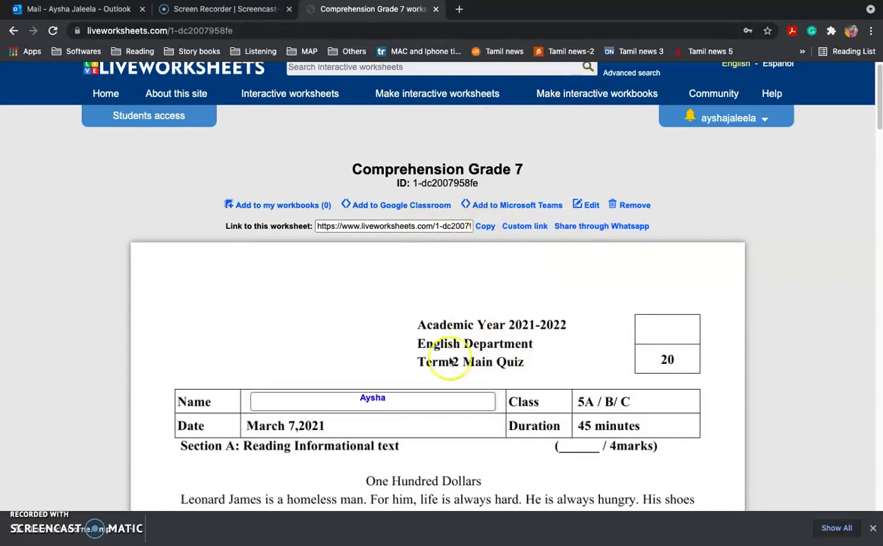
pyautogui.click(521, 229)
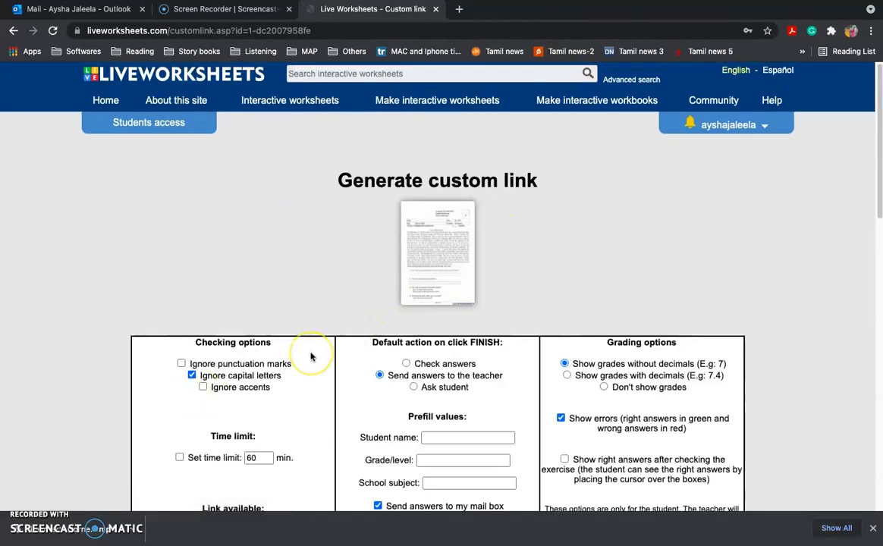
# Set the custom link's checking options to ignore punctuation marks and accents as well.
pyautogui.scroll(-5, 310, 357)
pyautogui.scroll(3, 310, 357)
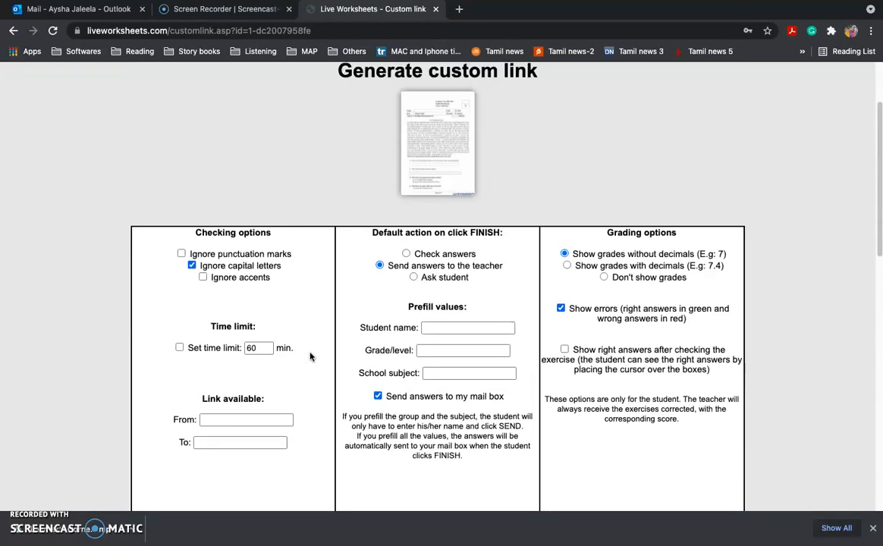
pyautogui.click(182, 254)
pyautogui.click(203, 277)
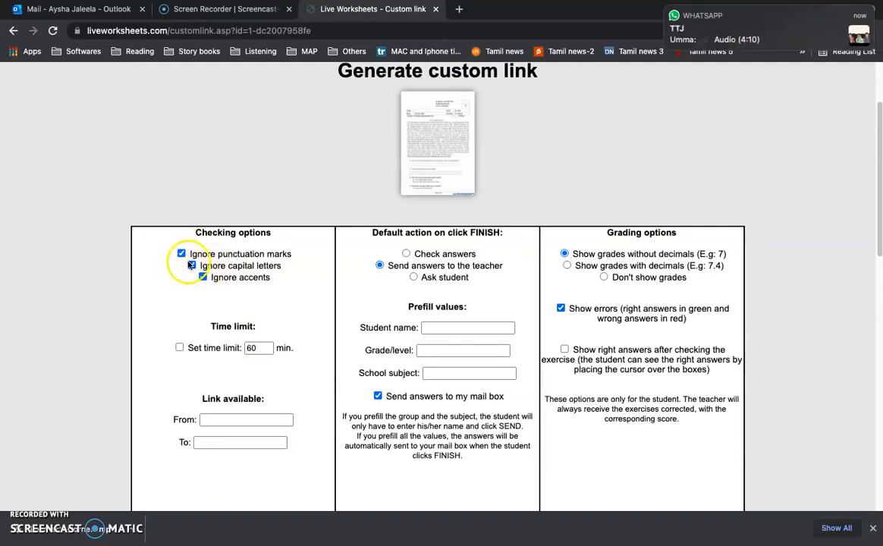
# Enable the 60-minute time limit and set the default action on finishing to Check answers.
pyautogui.click(180, 348)
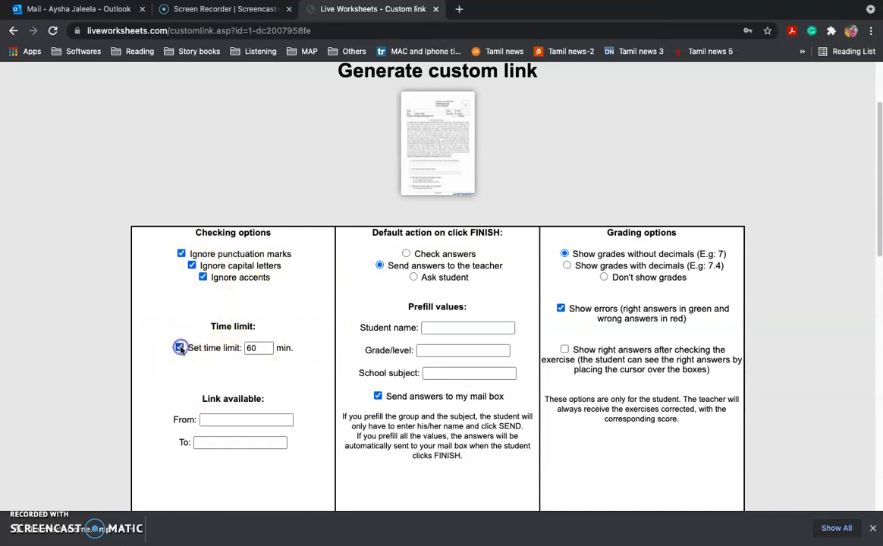
pyautogui.click(267, 350)
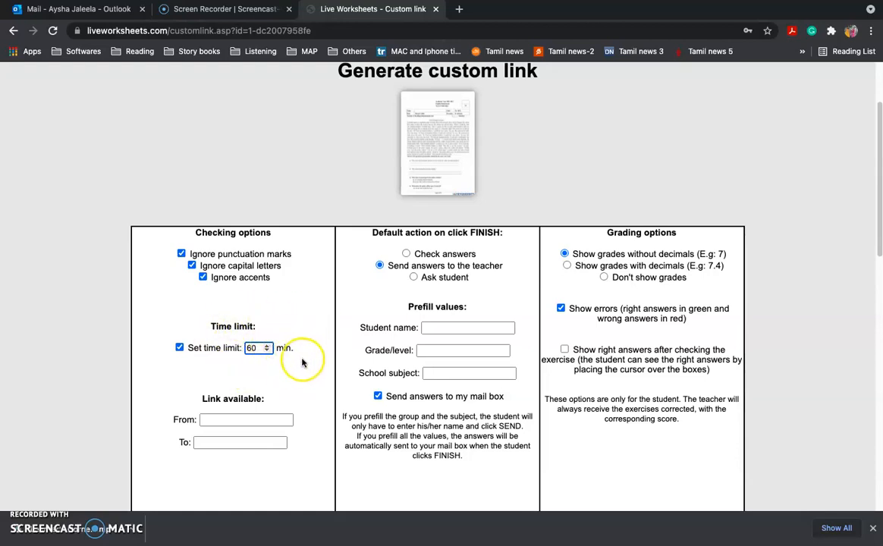
pyautogui.click(406, 255)
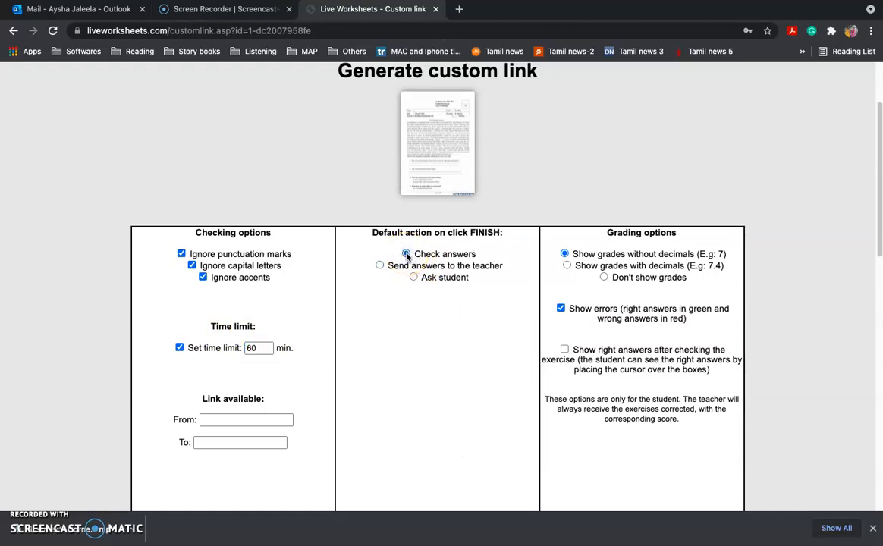
# Set the default action on finishing to Send answers to the teacher, with Send answers to my mail box enabled.
pyautogui.scroll(-10, 407, 256)
pyautogui.scroll(10, 406, 256)
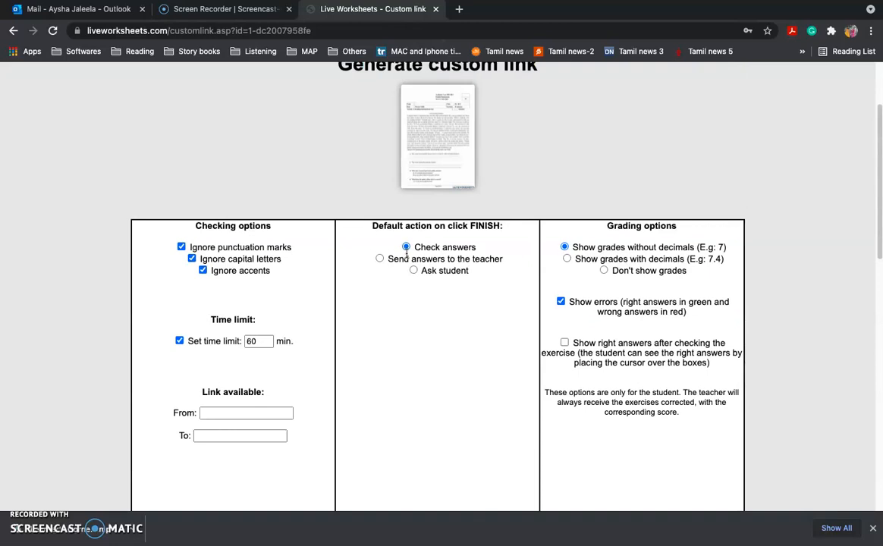
pyautogui.click(379, 260)
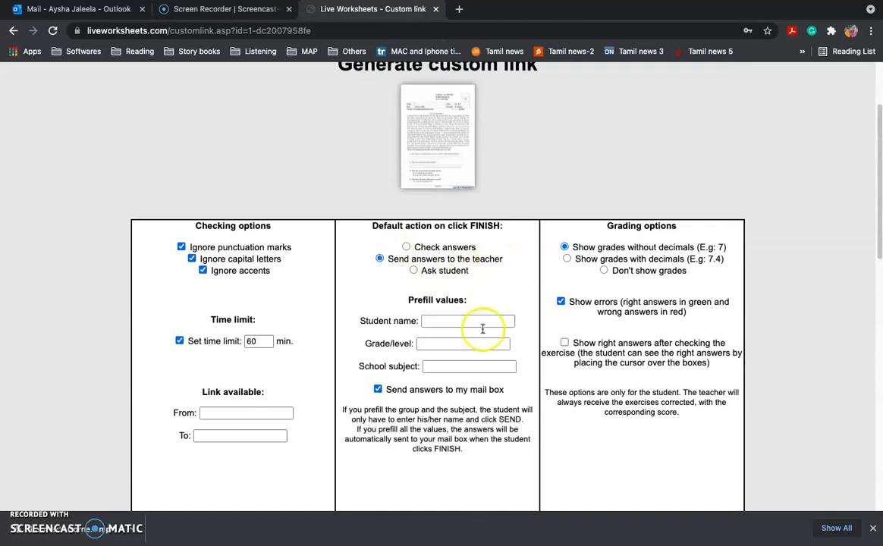
pyautogui.click(459, 321)
pyautogui.click(452, 345)
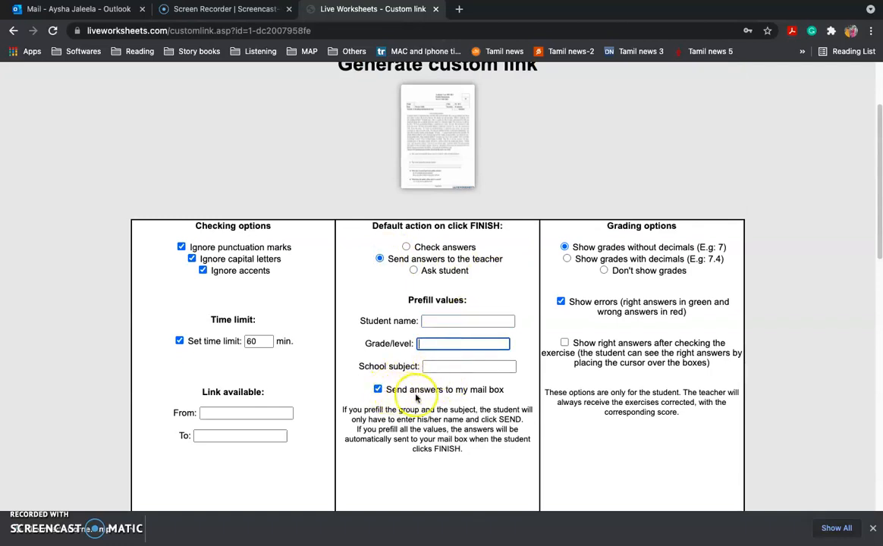
pyautogui.click(378, 389)
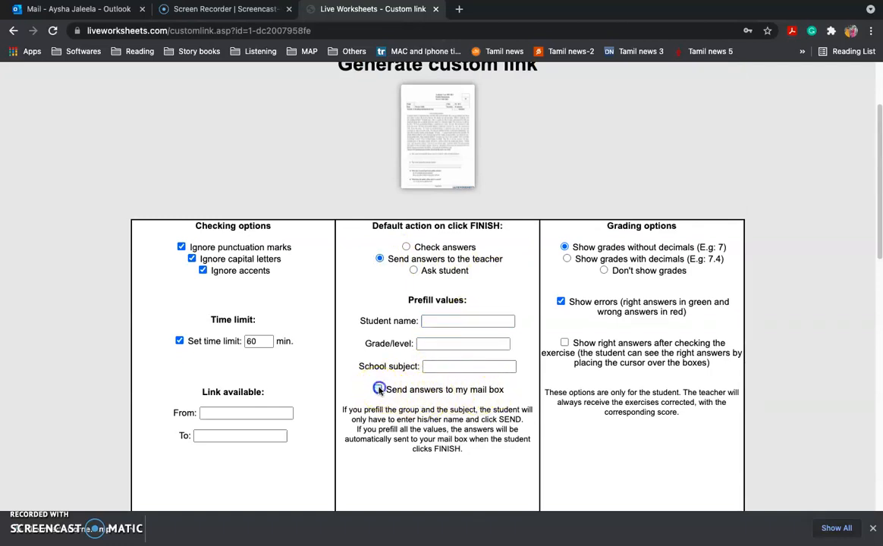
pyautogui.click(377, 390)
# Copy the generated custom link and open it in a new browser tab.
pyautogui.moveTo(879, 207); pyautogui.dragTo(877, 288)
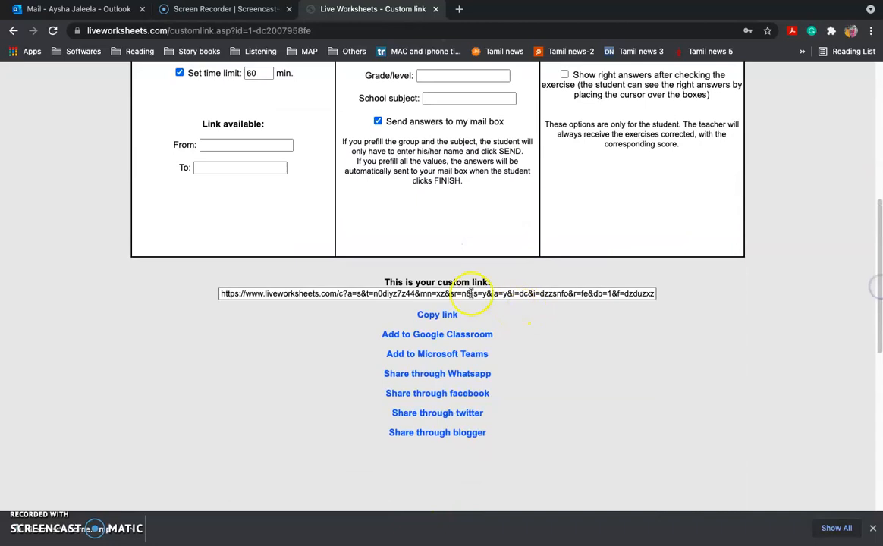
pyautogui.click(439, 317)
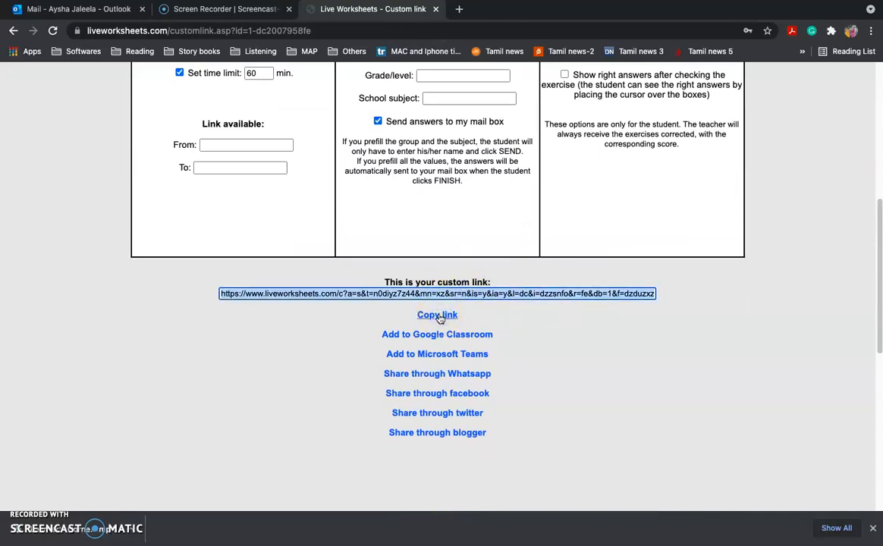
pyautogui.click(459, 9)
pyautogui.click(424, 29)
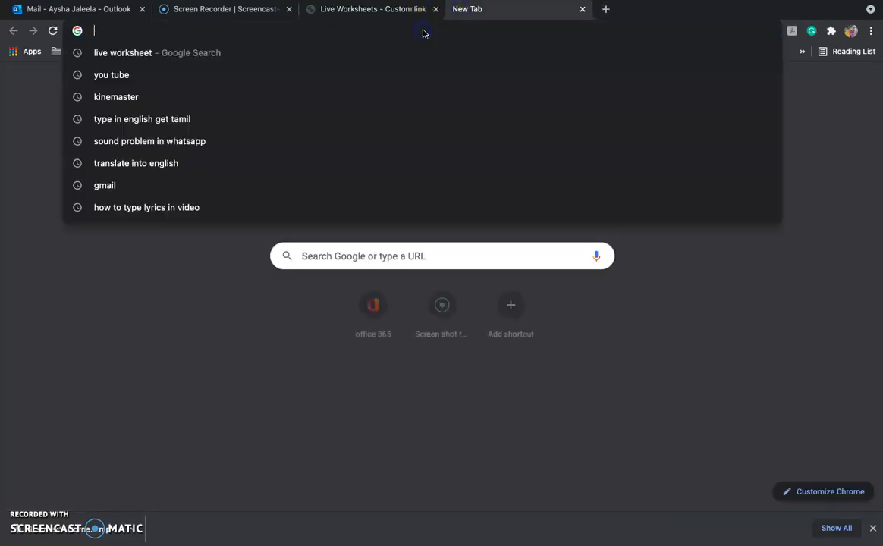
pyautogui.write('https://www.liveworksheets.com/c?a=s&t=n0diyz7z44&mn=xz&sr=n&is=y&ia=y&l=dc&i=dzzsnfo&r=fe&db=1&f=dzduzxzo&cd=pl2noig3g99mgliinknggplejer7ngnxgmgj')
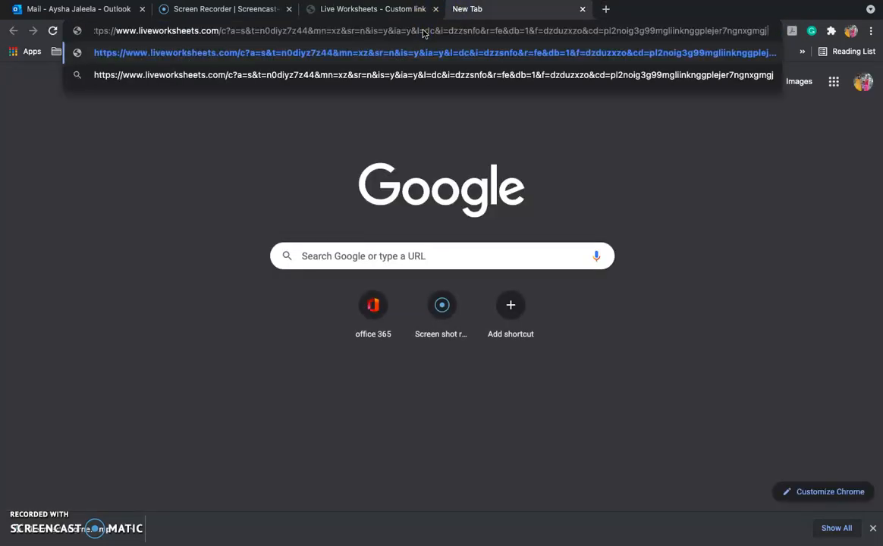
pyautogui.press('Return')
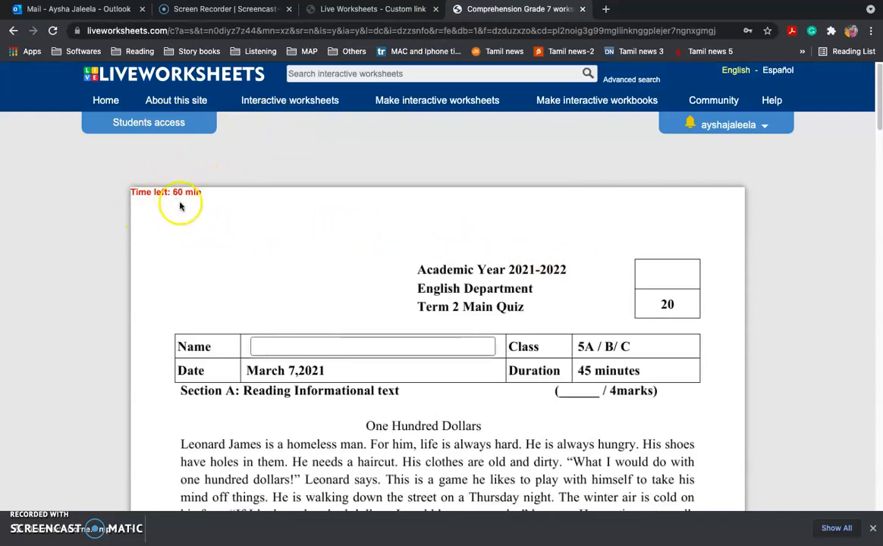
# Fill in the student's name on the worksheet and answer Section A questions 1 and 3 with "he thought" and "a".
pyautogui.scroll(-3, 330, 243)
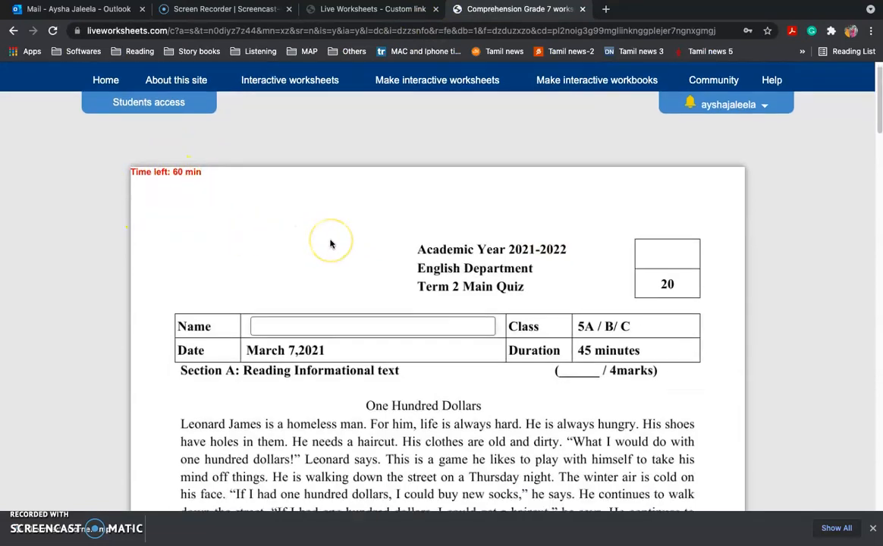
pyautogui.click(328, 222)
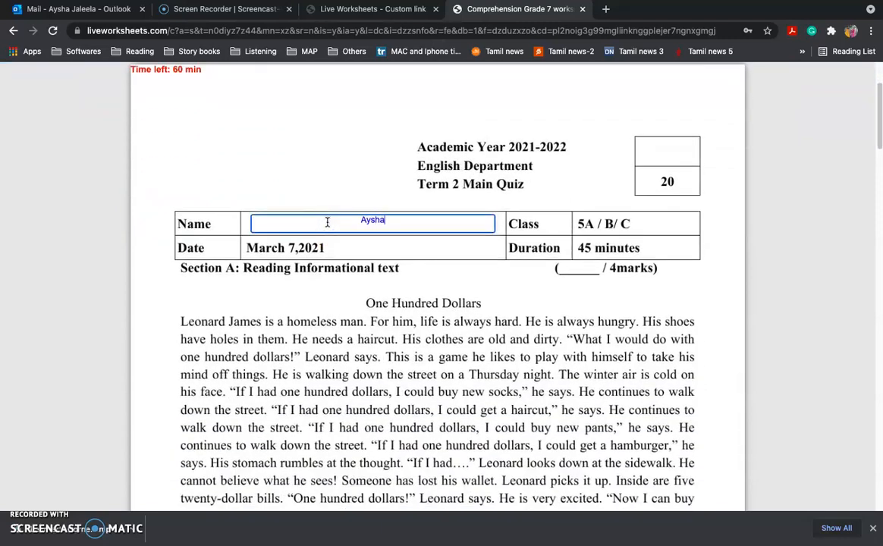
pyautogui.scroll(-10, 328, 221)
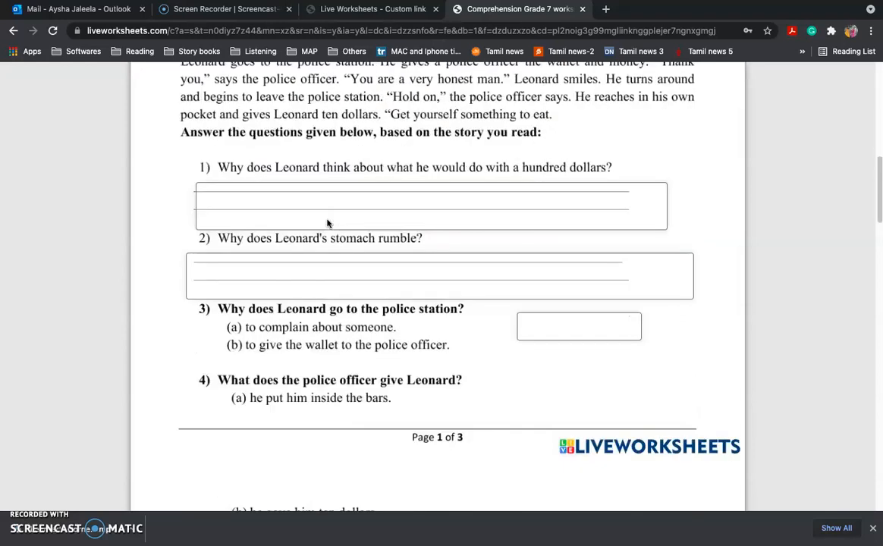
pyautogui.scroll(1, 327, 220)
pyautogui.click(328, 220)
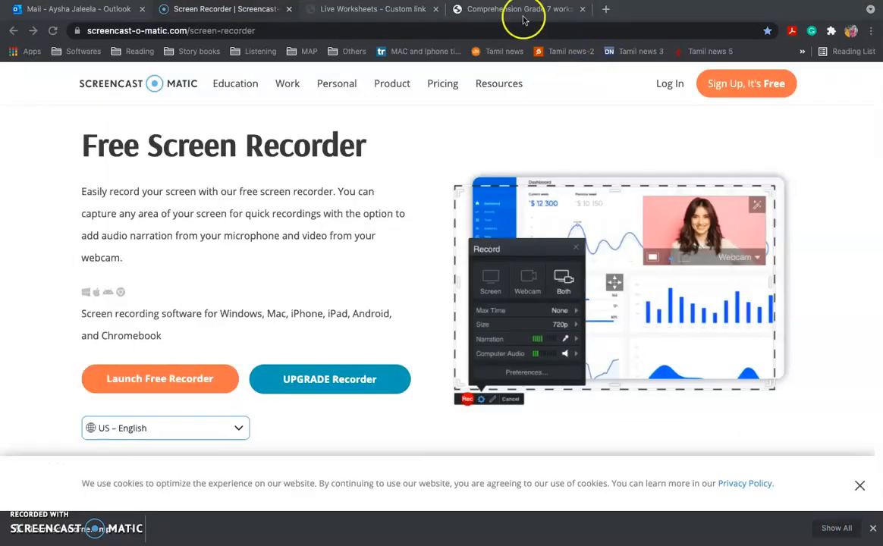
pyautogui.click(520, 9)
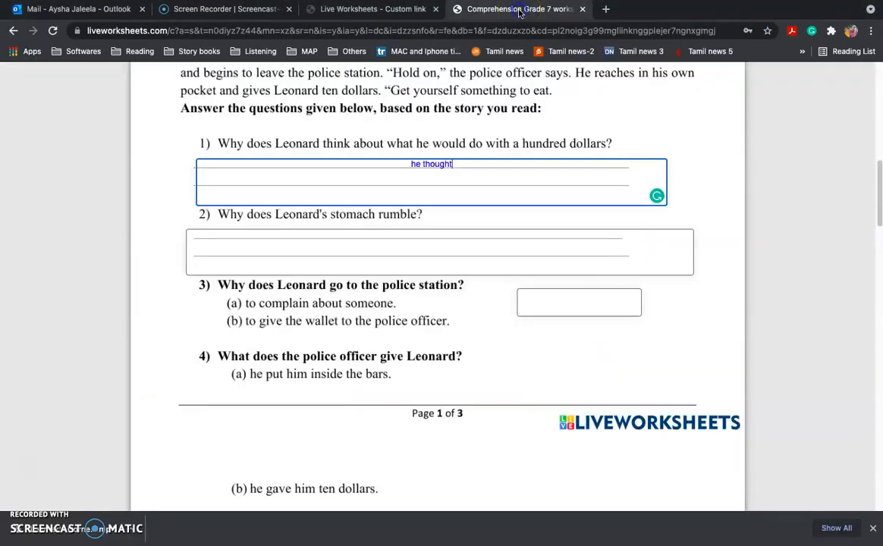
pyautogui.moveTo(879, 191)
pyautogui.mouseDown()
pyautogui.moveTo(879, 179)
pyautogui.moveTo(879, 189)
pyautogui.mouseUp()
pyautogui.click(574, 323)
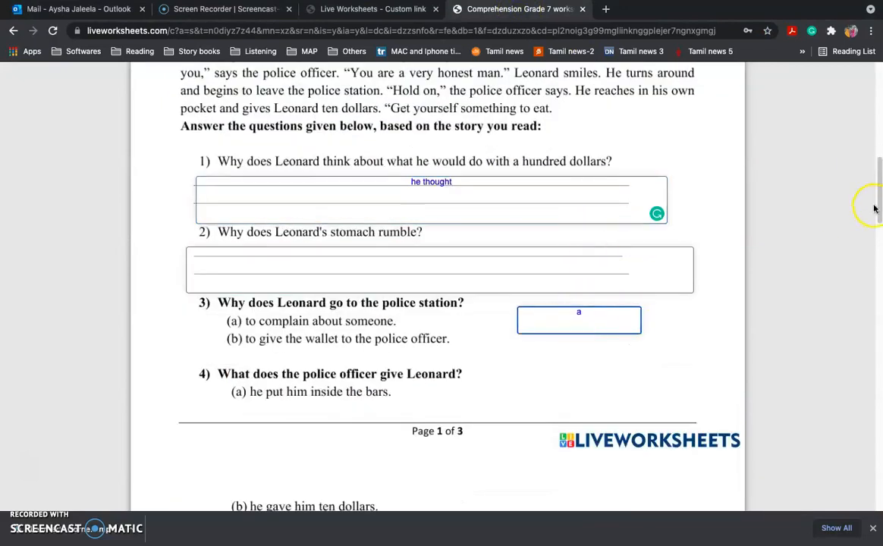
# Answer Section B questions 1, 2 and 3 with "b", "a" and "because".
pyautogui.scroll(-5, 872, 204)
pyautogui.click(578, 277)
pyautogui.moveTo(878, 256); pyautogui.dragTo(880, 287)
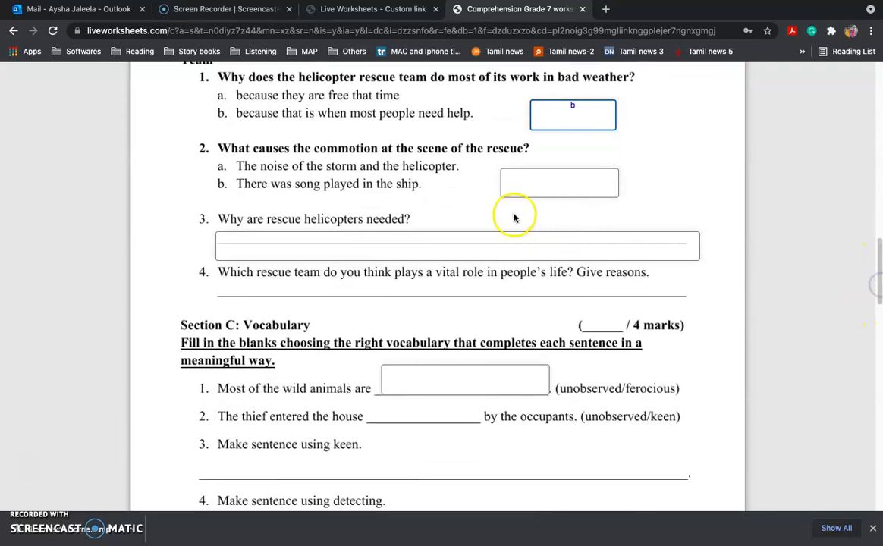
pyautogui.click(523, 185)
pyautogui.write('a')
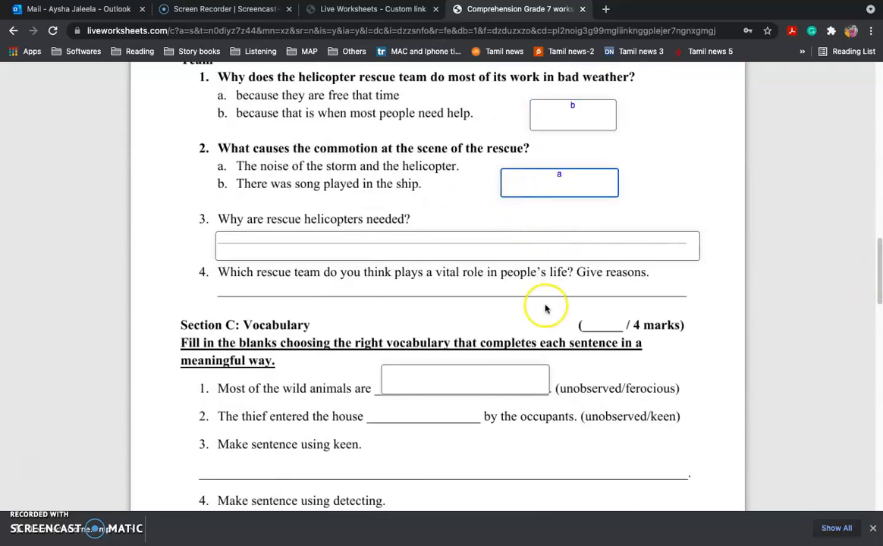
pyautogui.click(510, 248)
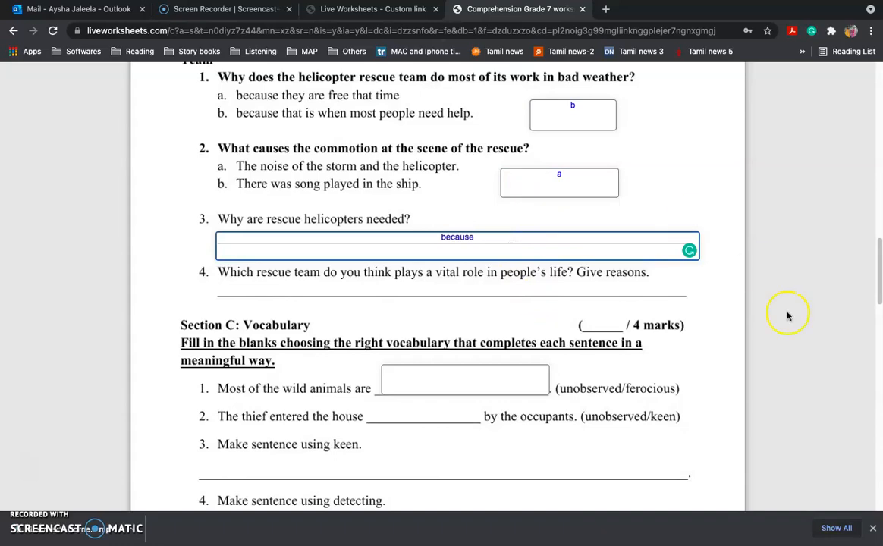
pyautogui.moveTo(878, 282); pyautogui.dragTo(880, 232)
pyautogui.click(137, 24)
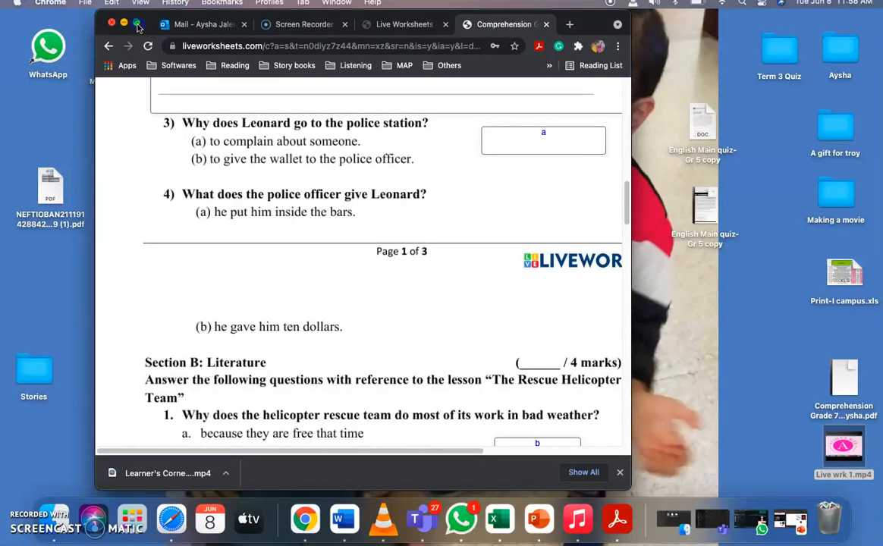
pyautogui.click(138, 24)
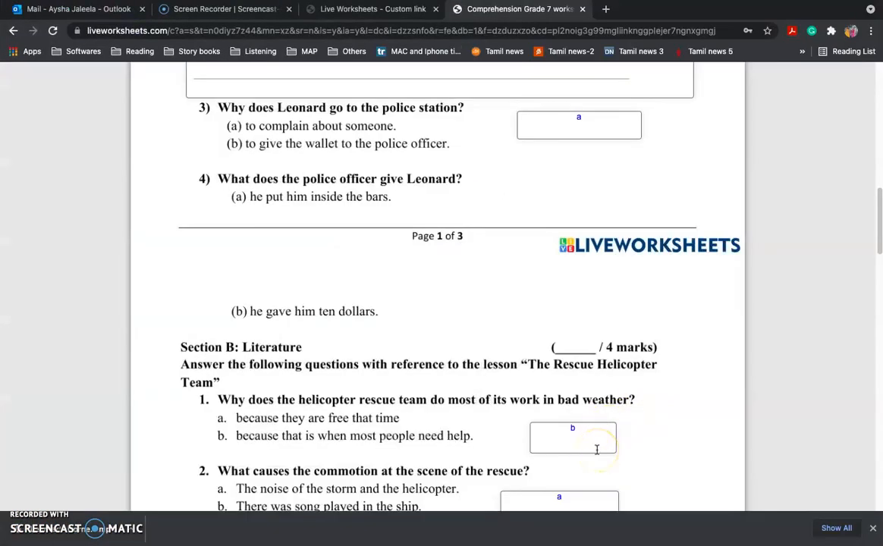
# Finish the worksheet and enter the student's full name in the submission form.
pyautogui.scroll(-15, 455, 288)
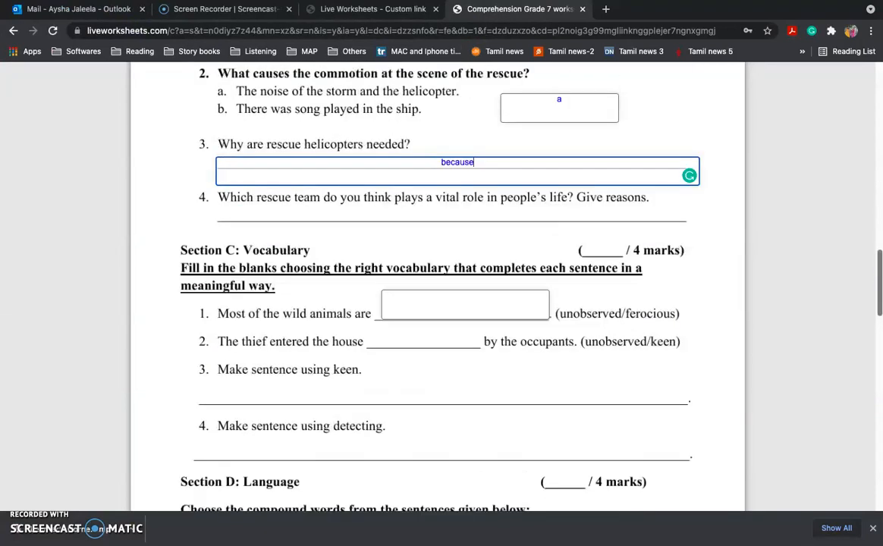
pyautogui.scroll(-3, 437, 288)
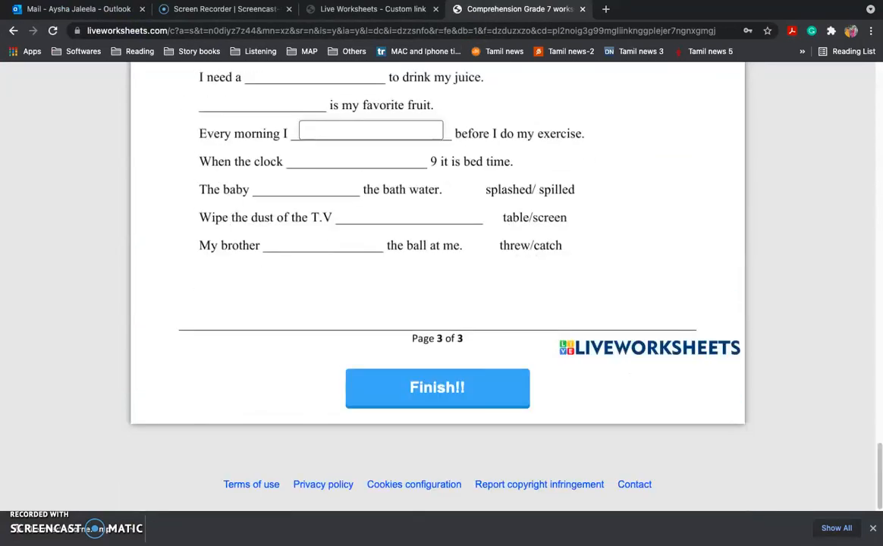
pyautogui.click(458, 388)
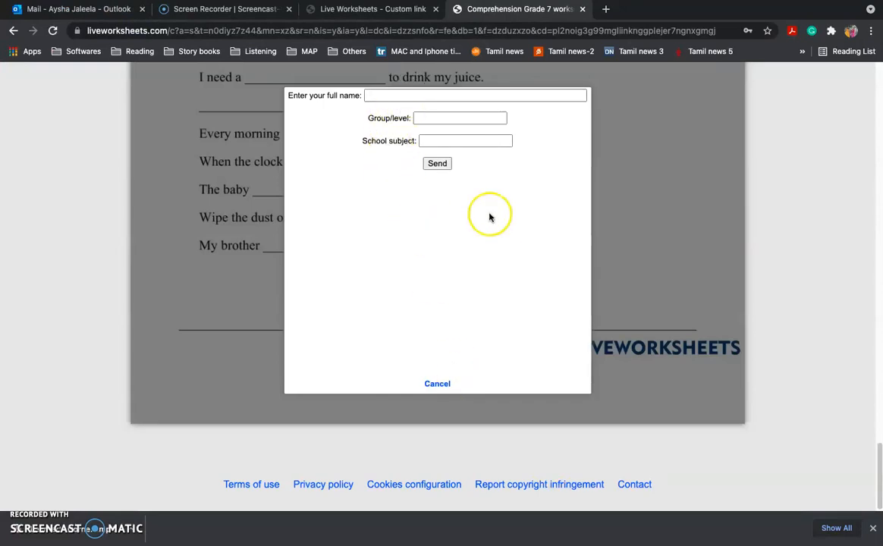
pyautogui.click(402, 95)
pyautogui.write('Aysh')
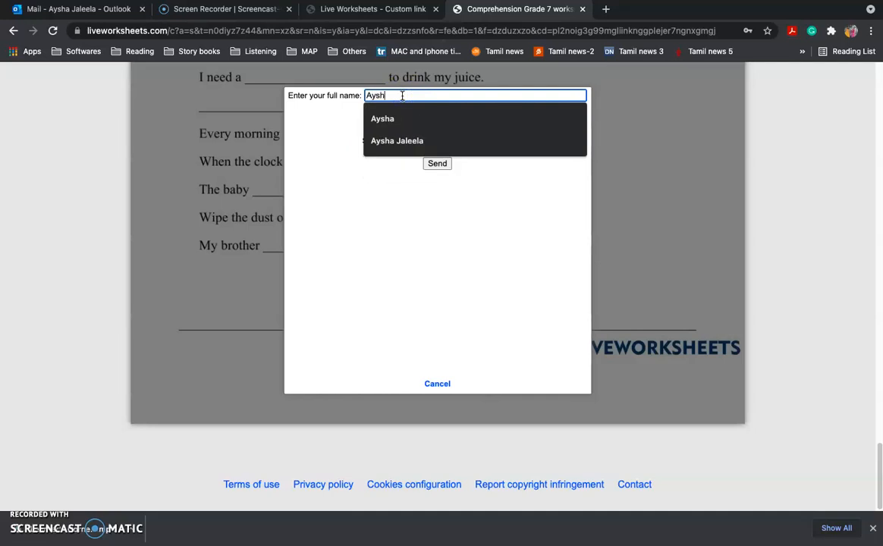
pyautogui.write('a')
pyautogui.click(299, 123)
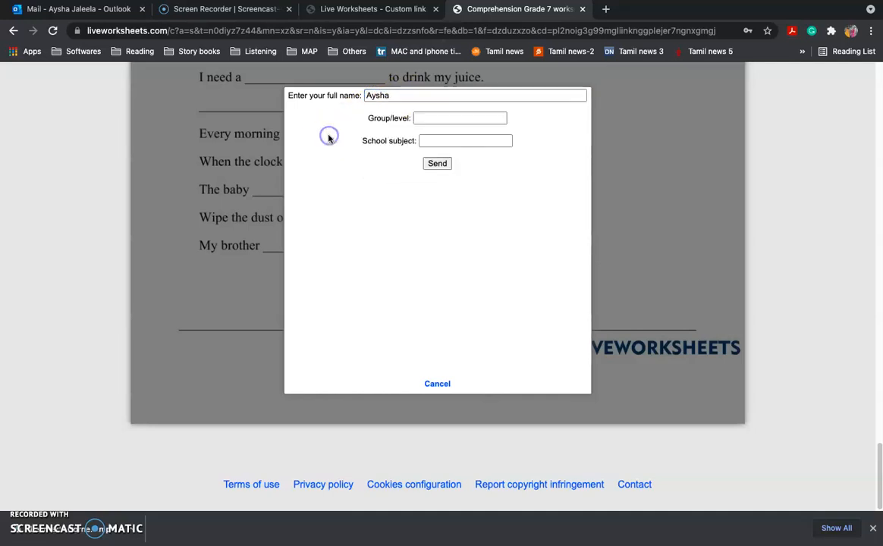
# Set the group/level to 8 and the school subject to English, and send the answers to the teacher.
pyautogui.click(435, 117)
pyautogui.write('7')
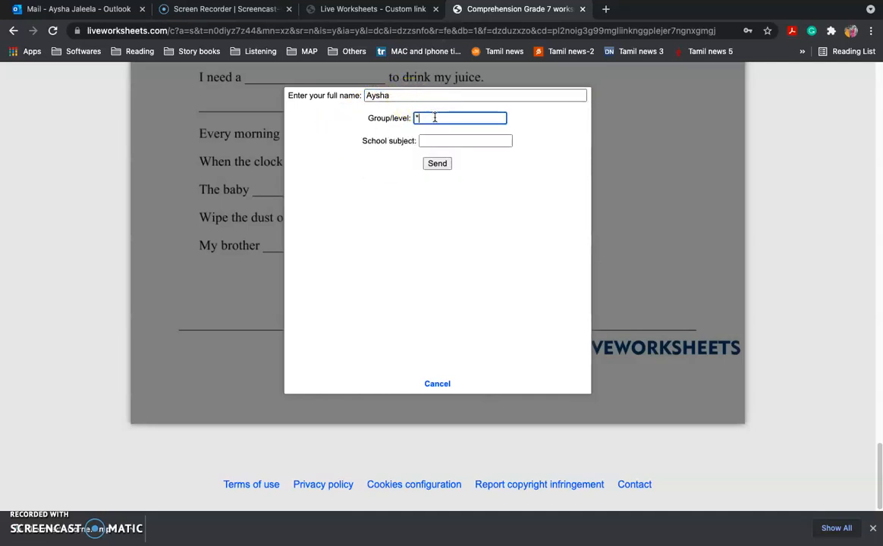
pyautogui.click(426, 119)
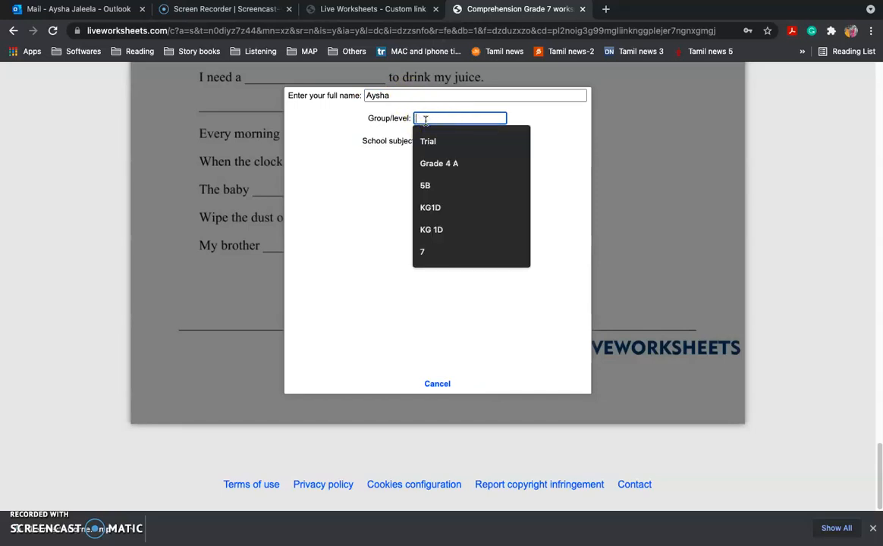
pyautogui.write('8')
pyautogui.click(428, 140)
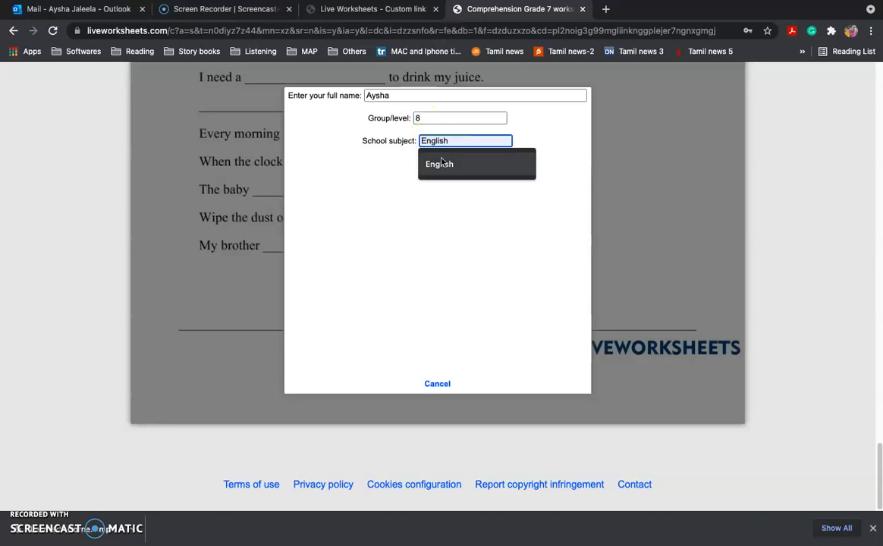
pyautogui.click(442, 162)
pyautogui.click(438, 163)
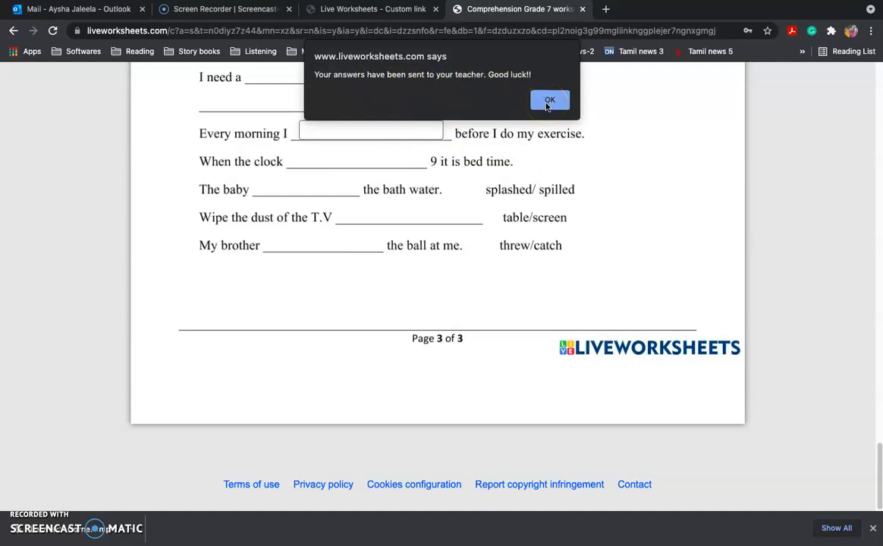
pyautogui.click(547, 103)
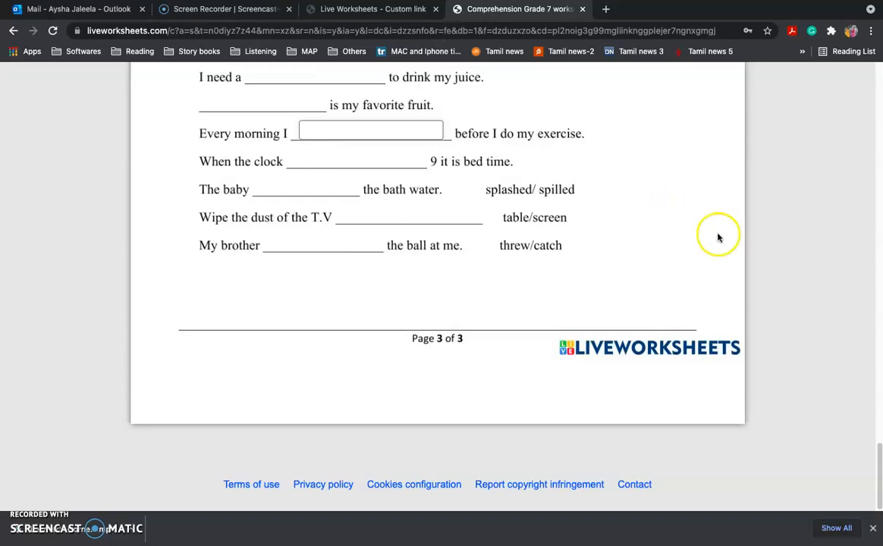
# Check the graded worksheet from its answers up to the score, and open the newest Comprehension Grade 7 submission from the notifications.
pyautogui.moveTo(880, 485); pyautogui.dragTo(880, 199)
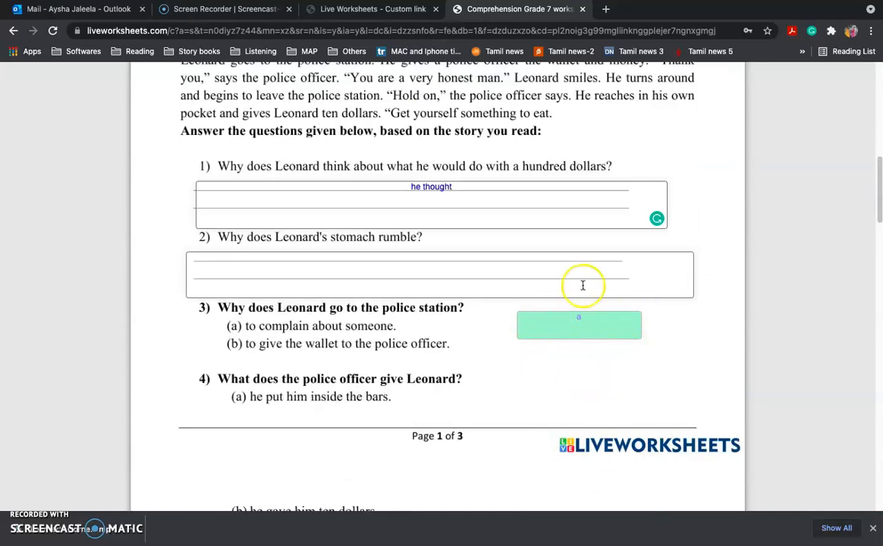
pyautogui.moveTo(880, 199); pyautogui.dragTo(880, 99)
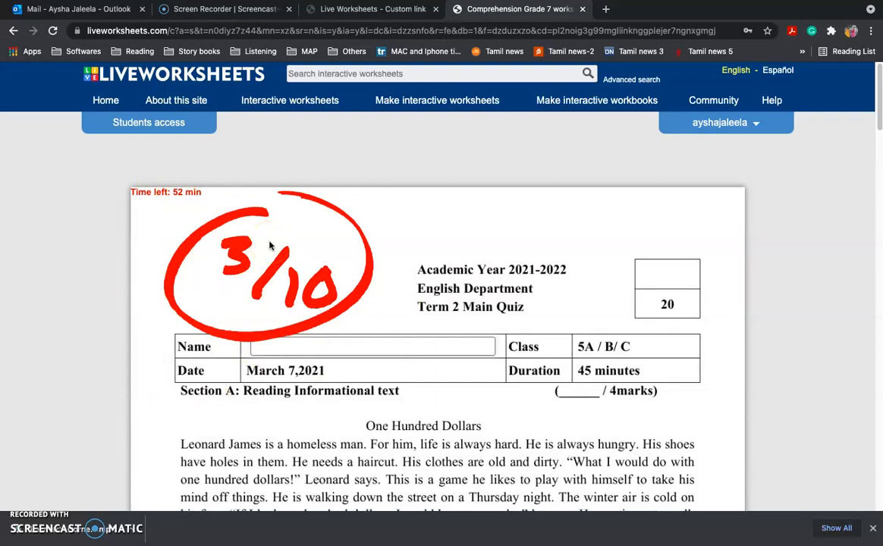
pyautogui.click(758, 122)
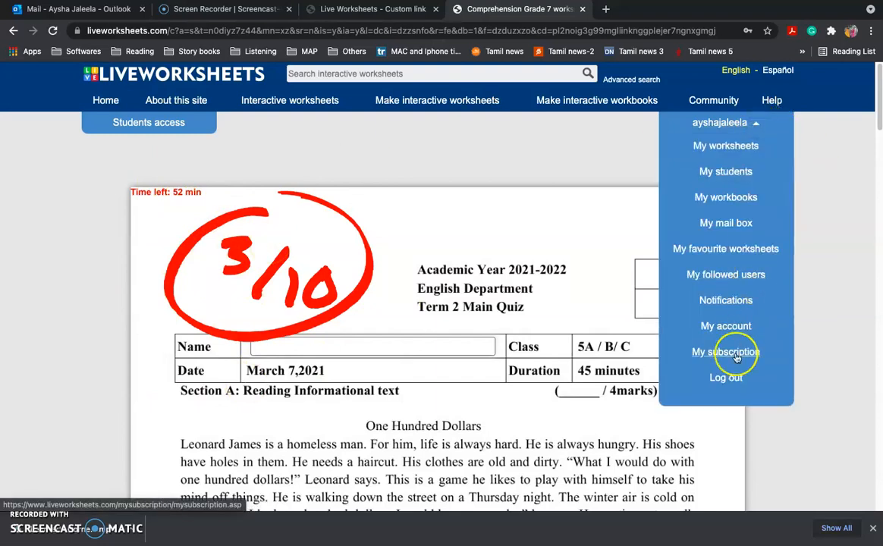
pyautogui.click(724, 301)
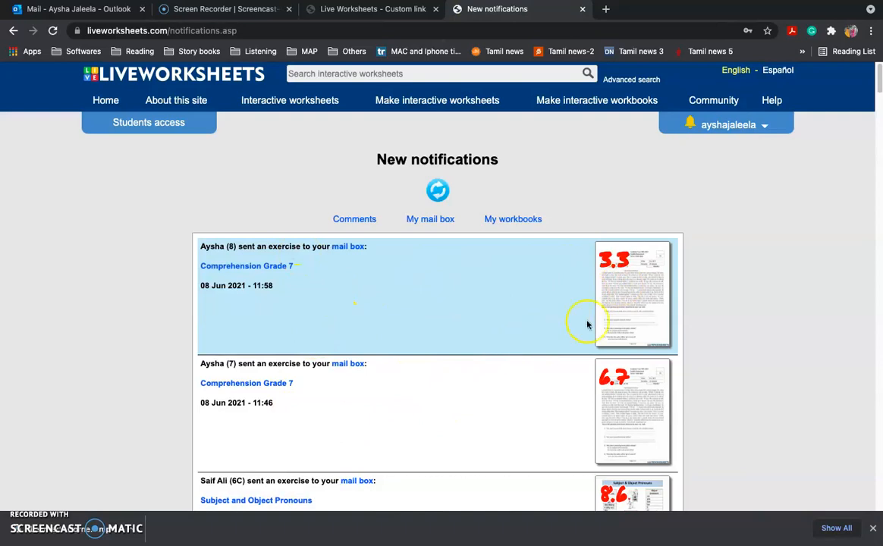
pyautogui.click(626, 286)
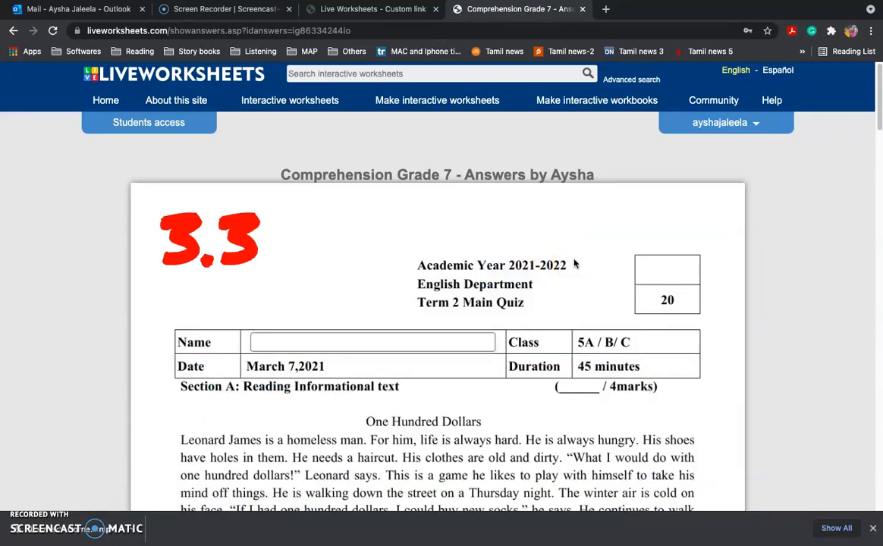
pyautogui.rightClick(526, 227)
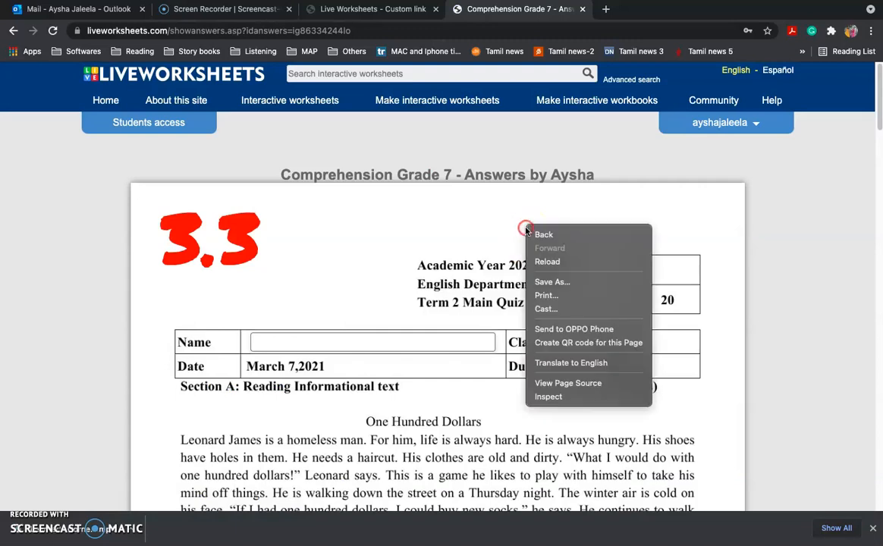
pyautogui.click(551, 281)
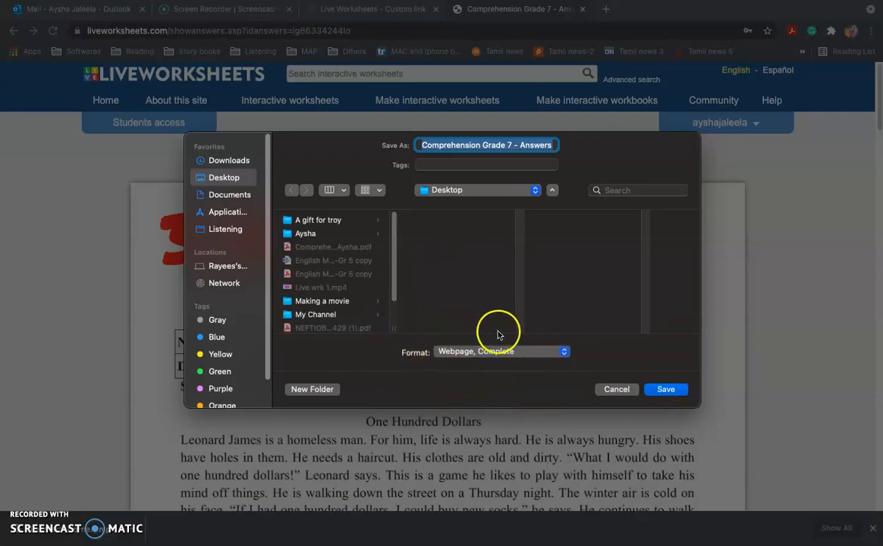
pyautogui.click(615, 389)
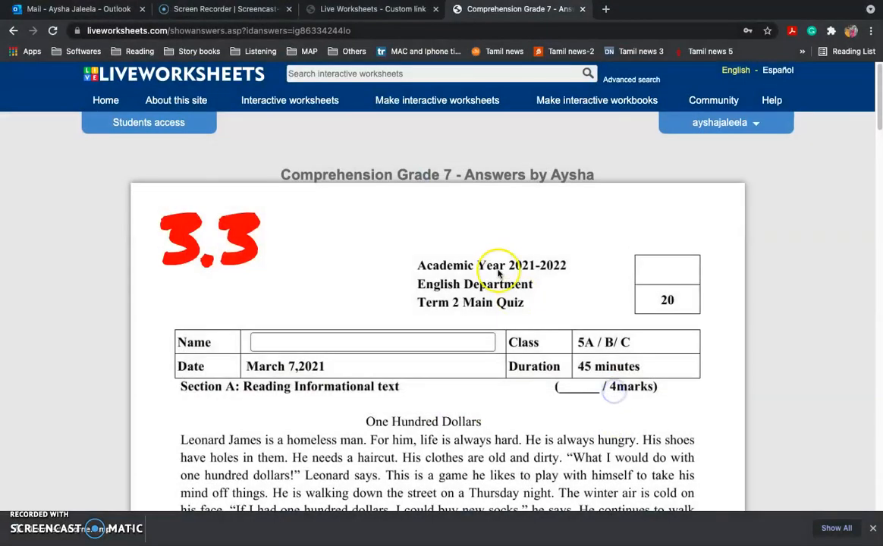
# Print the Comprehension Grade 7 answers page as a PDF to the Desktop, replacing the existing file of the same name.
pyautogui.rightClick(498, 272)
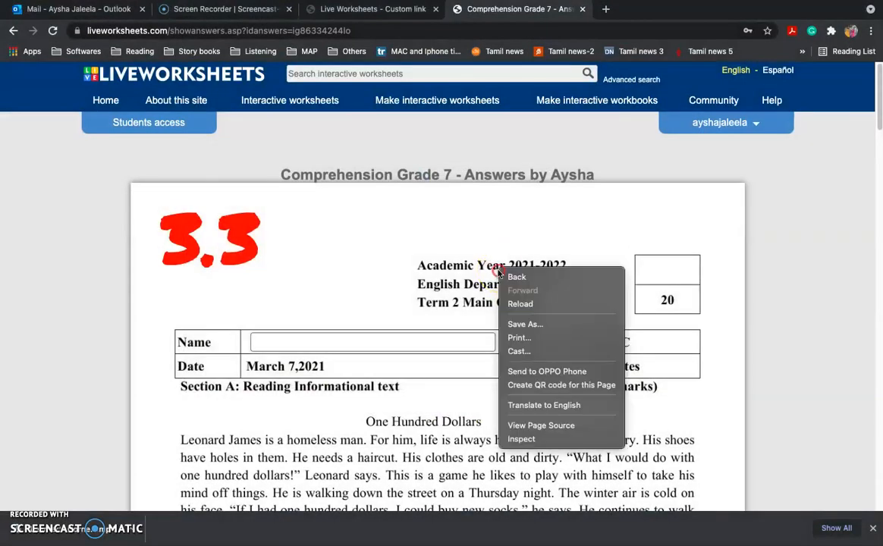
pyautogui.click(518, 338)
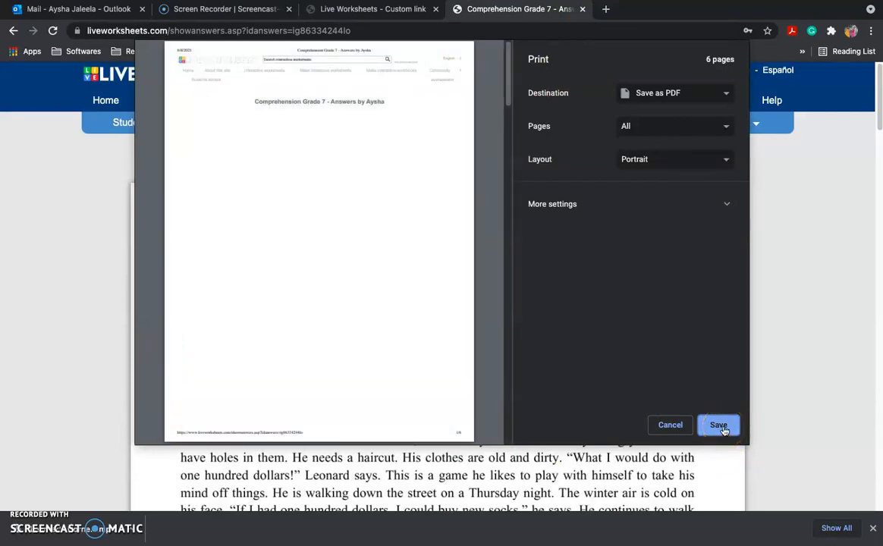
pyautogui.click(718, 425)
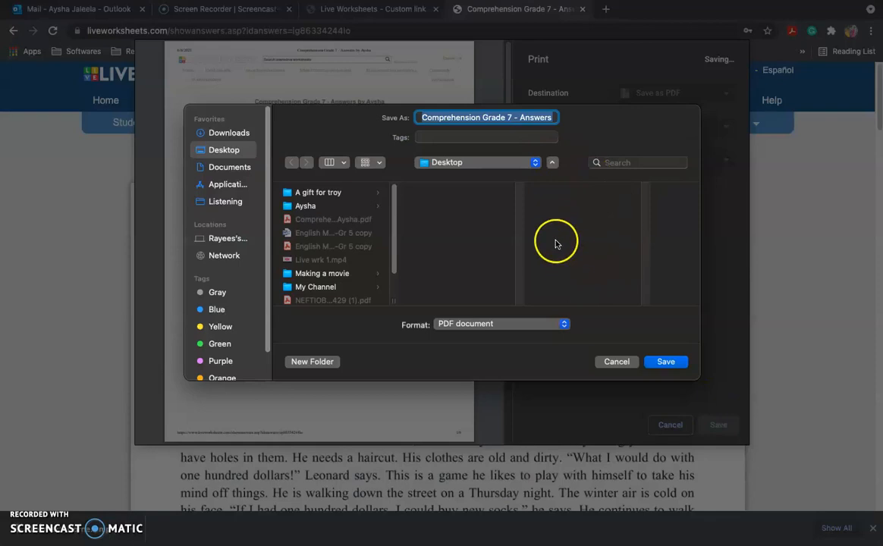
pyautogui.click(666, 359)
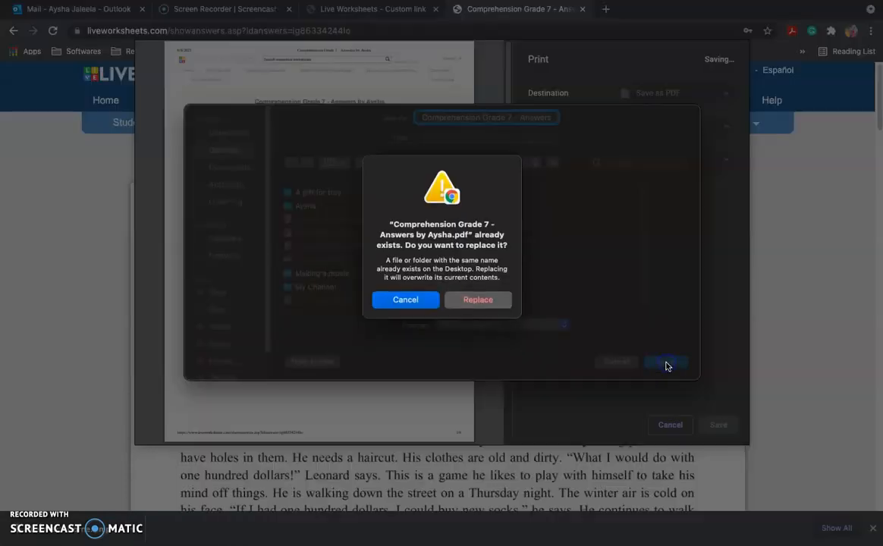
pyautogui.click(468, 307)
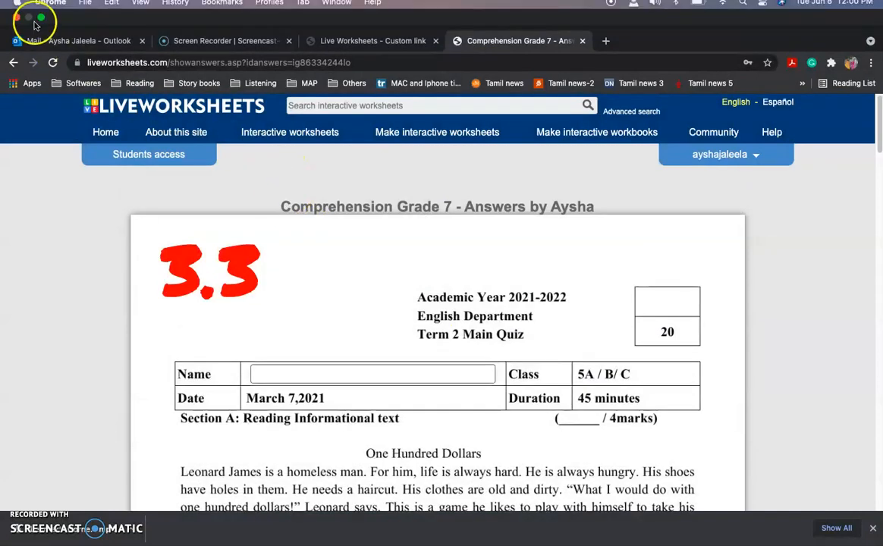
# Minimize the browser, open the saved Comprehension Grade 7 answers PDF from the desktop and check the student's answers on page 3.
pyautogui.click(39, 13)
pyautogui.click(124, 25)
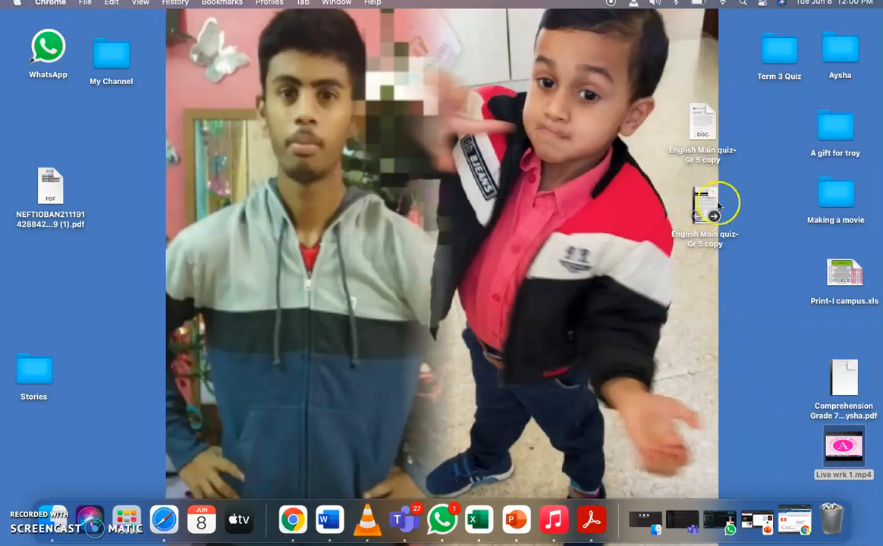
pyautogui.doubleClick(844, 377)
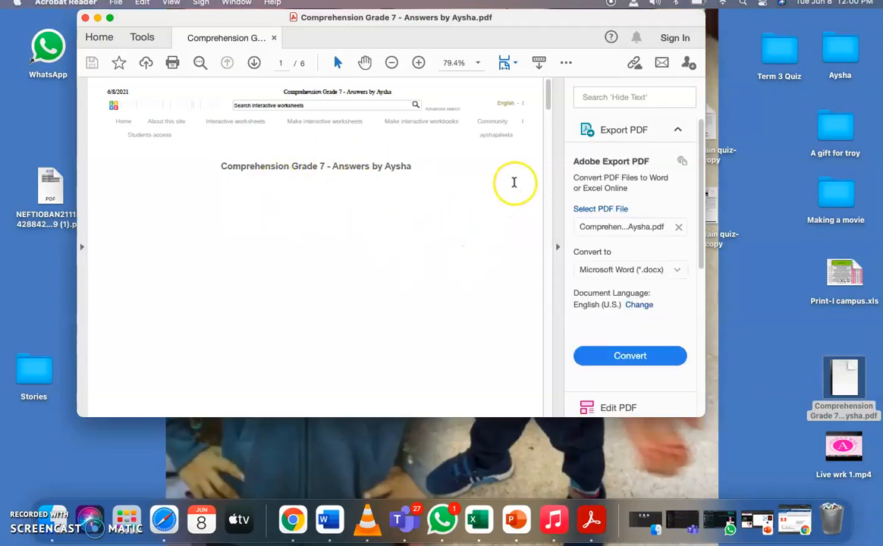
pyautogui.moveTo(550, 115); pyautogui.dragTo(550, 211)
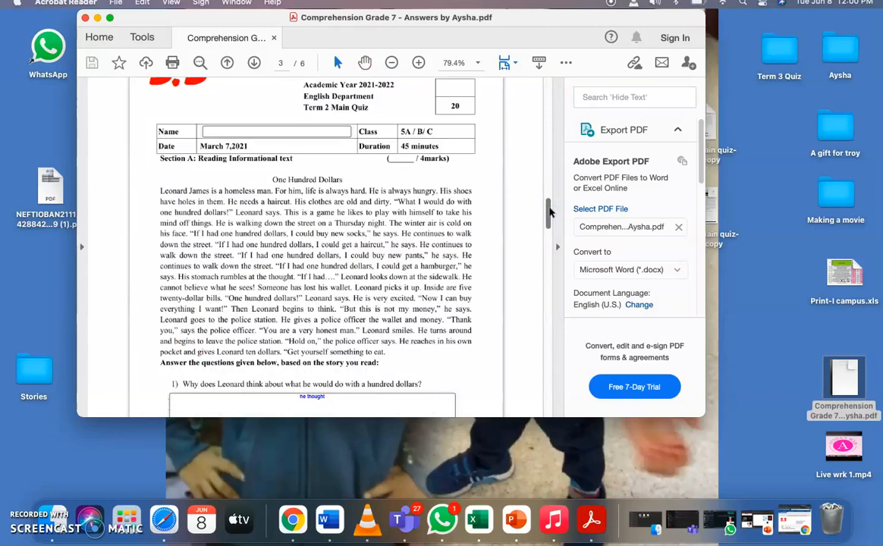
pyautogui.moveTo(550, 213); pyautogui.dragTo(547, 239)
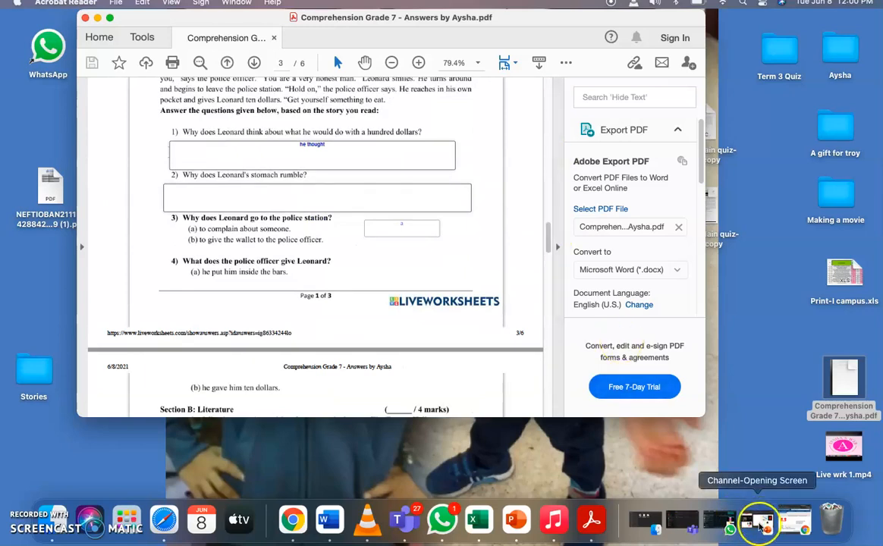
# Switch to the Channel-Opening Screen presentation in PowerPoint and show its first slide with the channel logo.
pyautogui.click(759, 523)
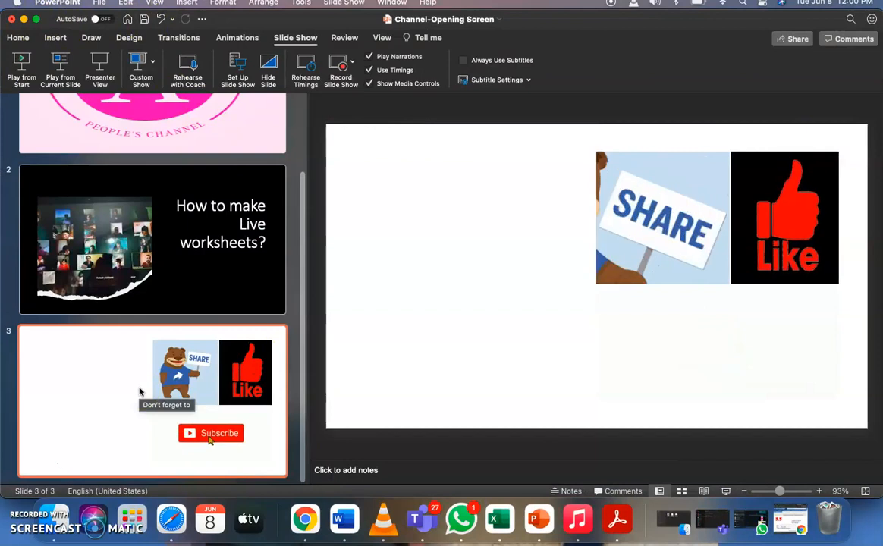
pyautogui.click(110, 121)
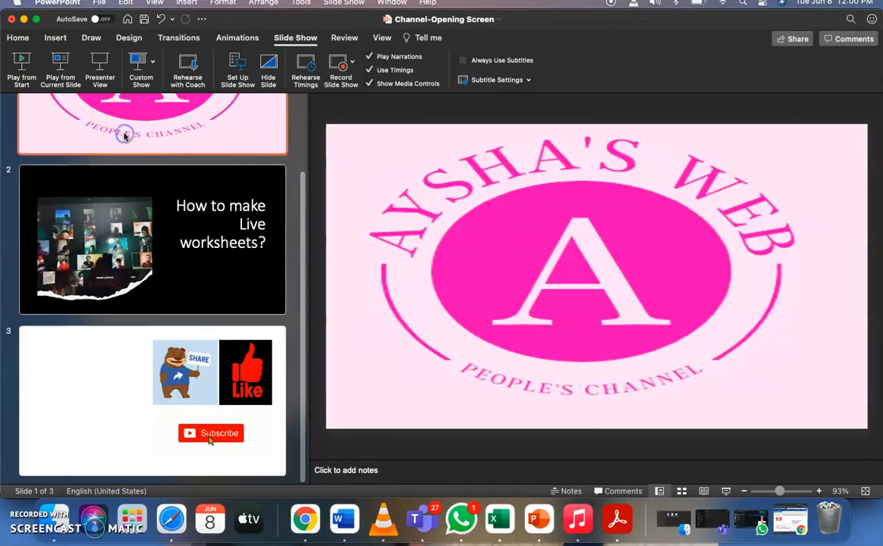